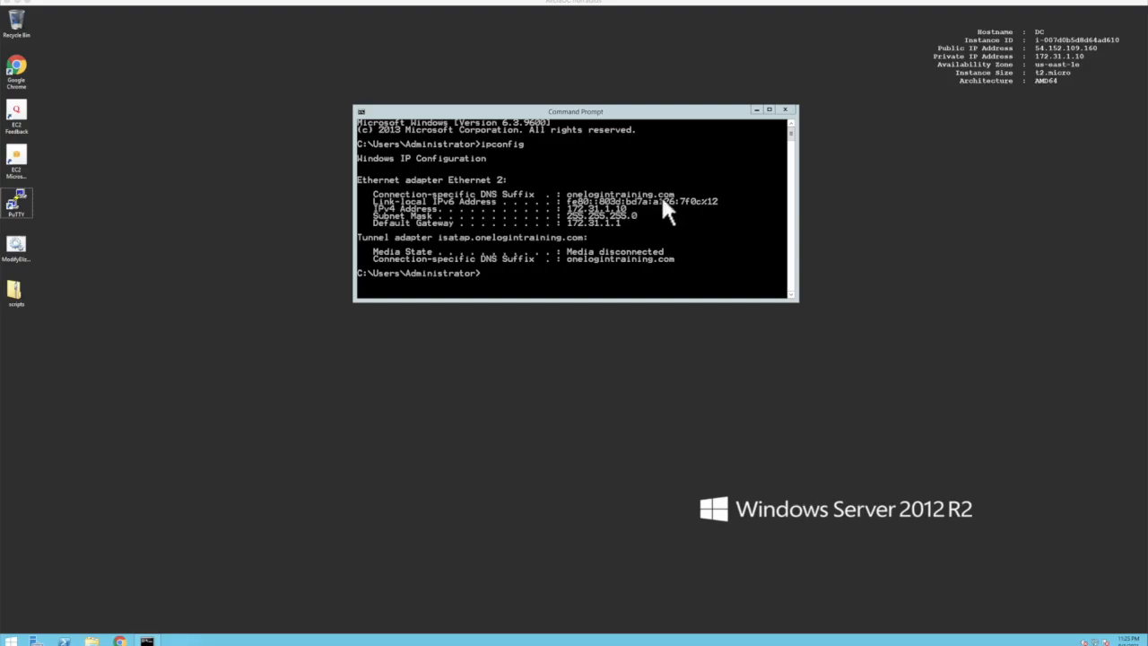
# Step: Open a macOS Terminal window from the Dock beside the remote ipconfig output
pyautogui.click(978, 644)
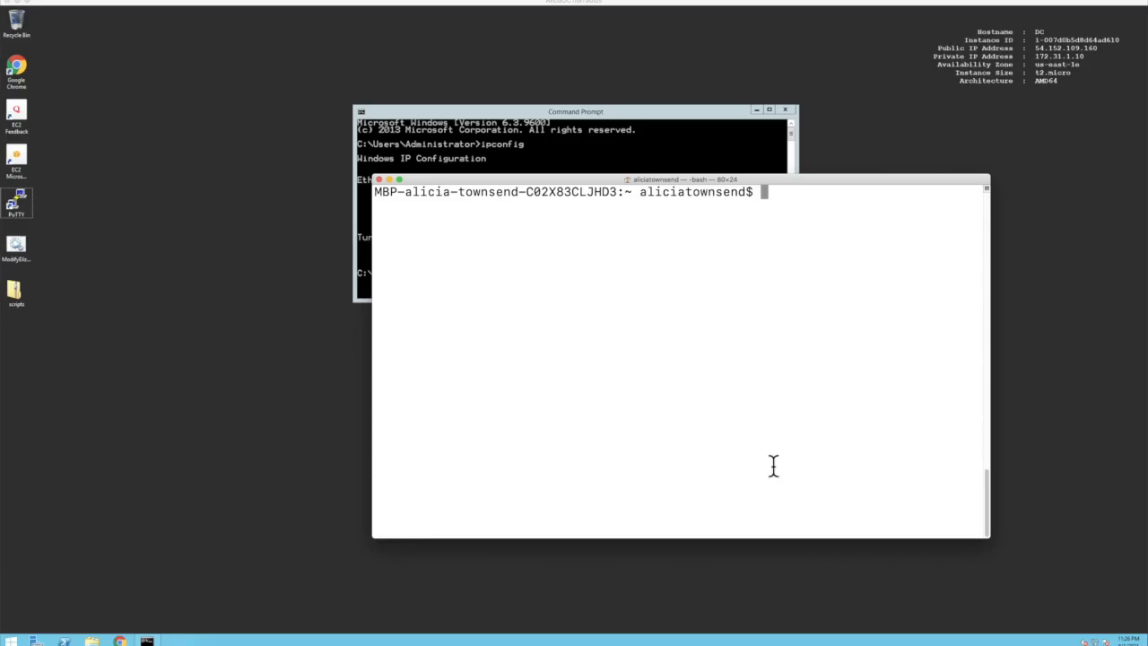
# Step: Rerun ping 172.31.1.10 from the Mac, which fails with 100% packet loss before the VPN is up
pyautogui.press('Up')
pyautogui.press('Up')
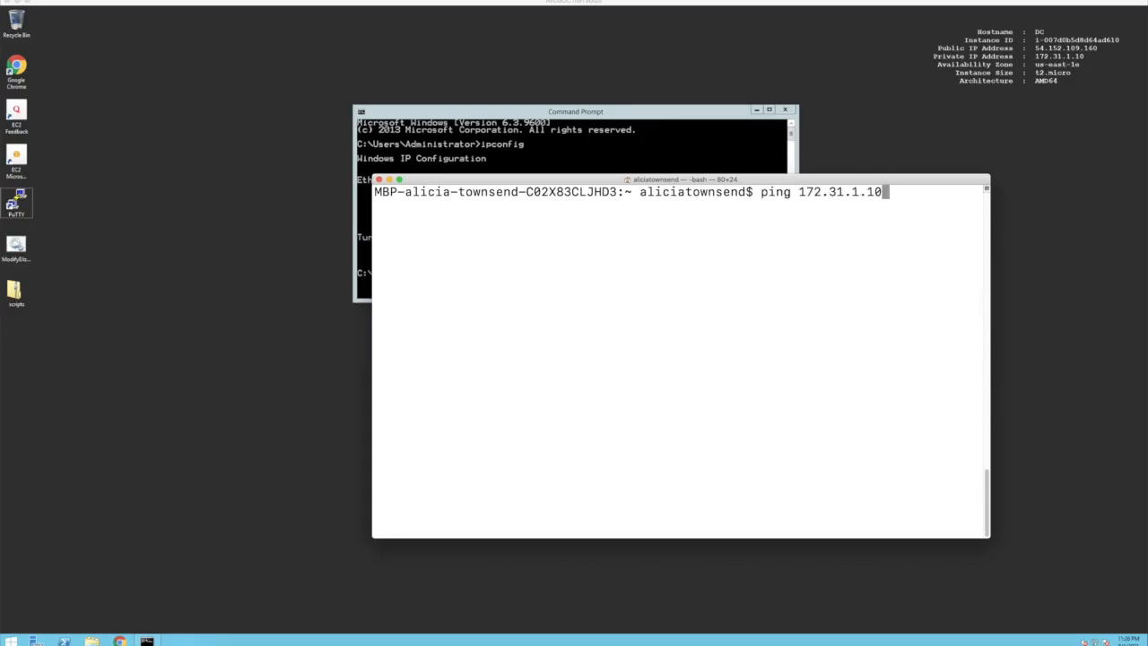
pyautogui.press('Return')
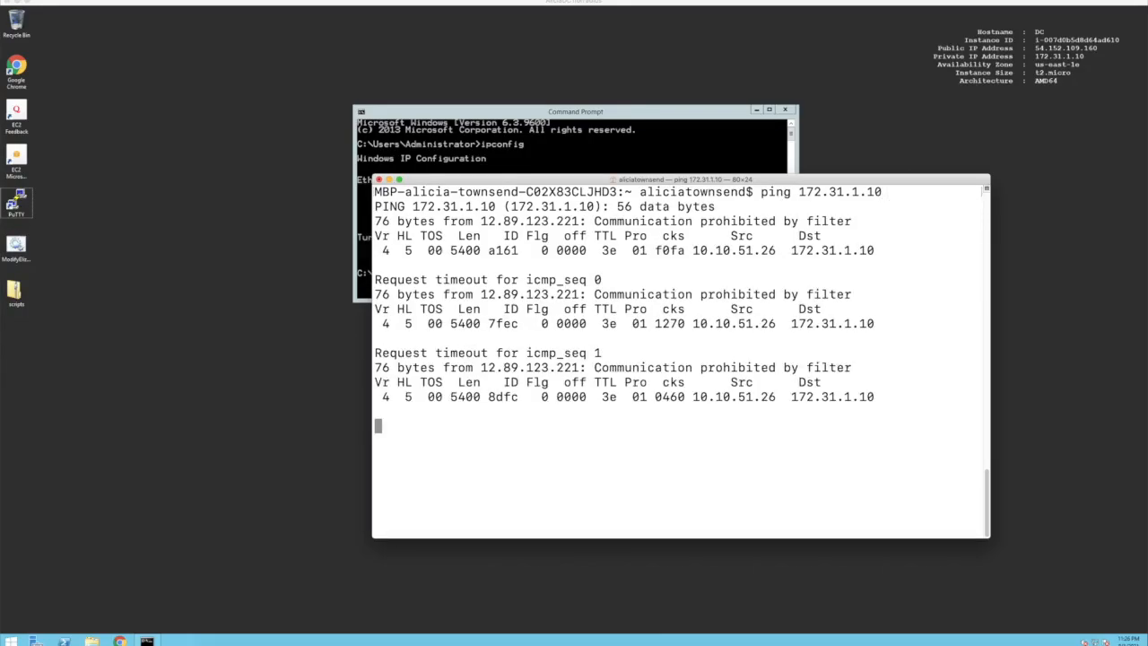
pyautogui.hotkey('ctrl', 'c')
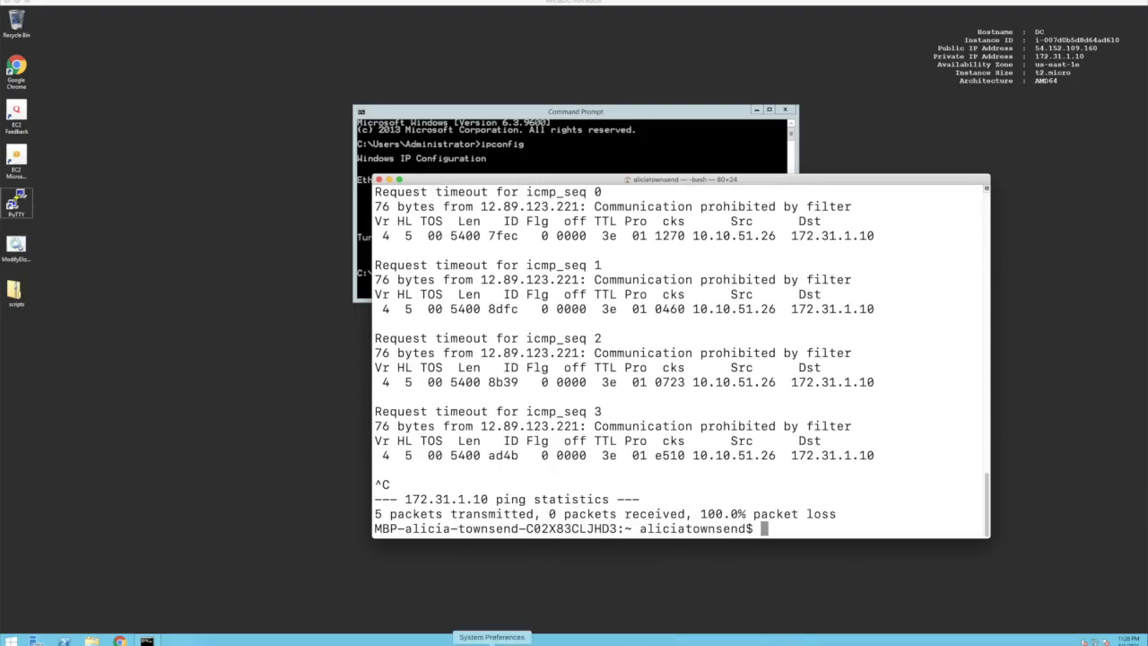
pyautogui.click(542, 642)
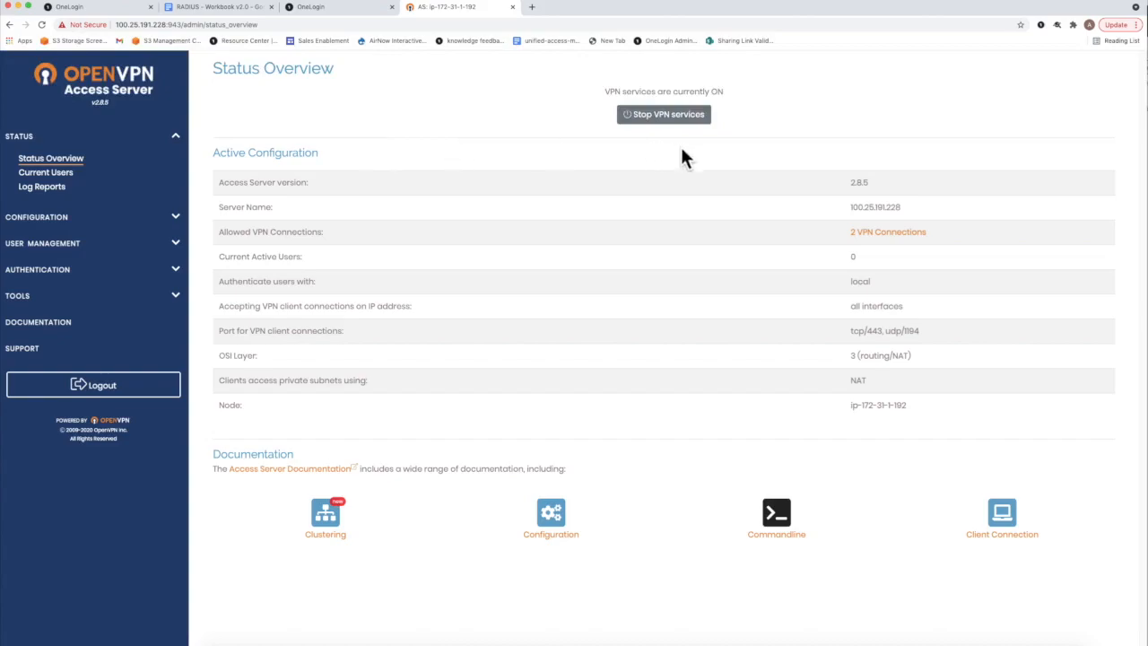
# Step: Note the server address 100.25.191.228 and node name, then check User Authentication shows Local on, RADIUS off
pyautogui.moveTo(872, 207); pyautogui.dragTo(844, 207)
pyautogui.moveTo(911, 403); pyautogui.dragTo(862, 404)
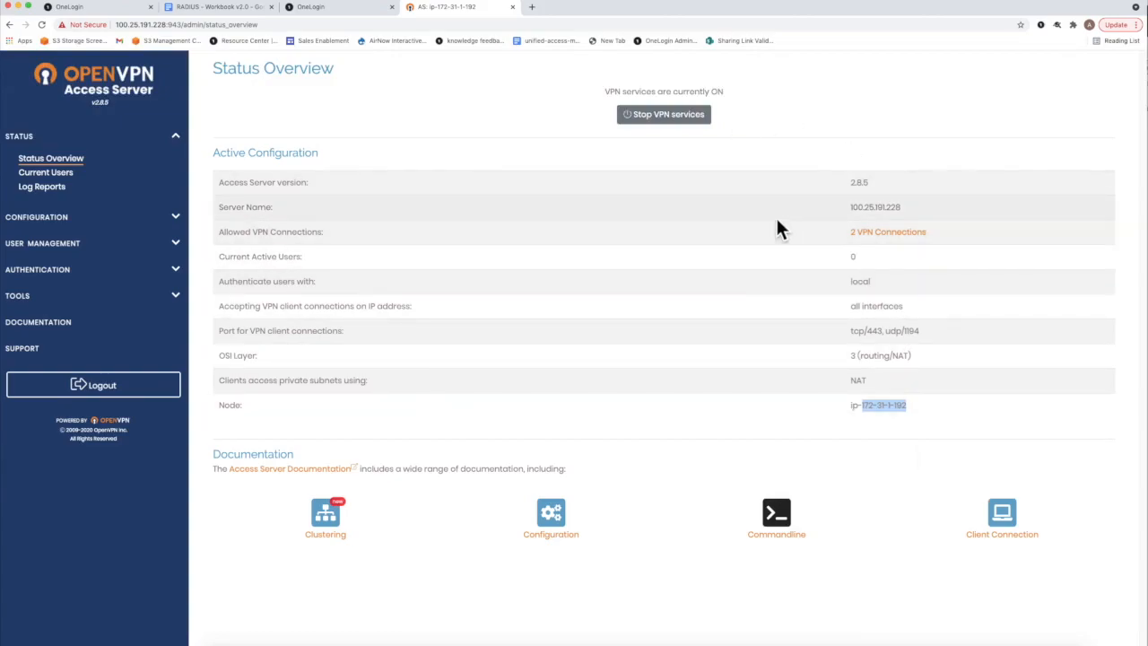
pyautogui.click(177, 269)
pyautogui.click(59, 242)
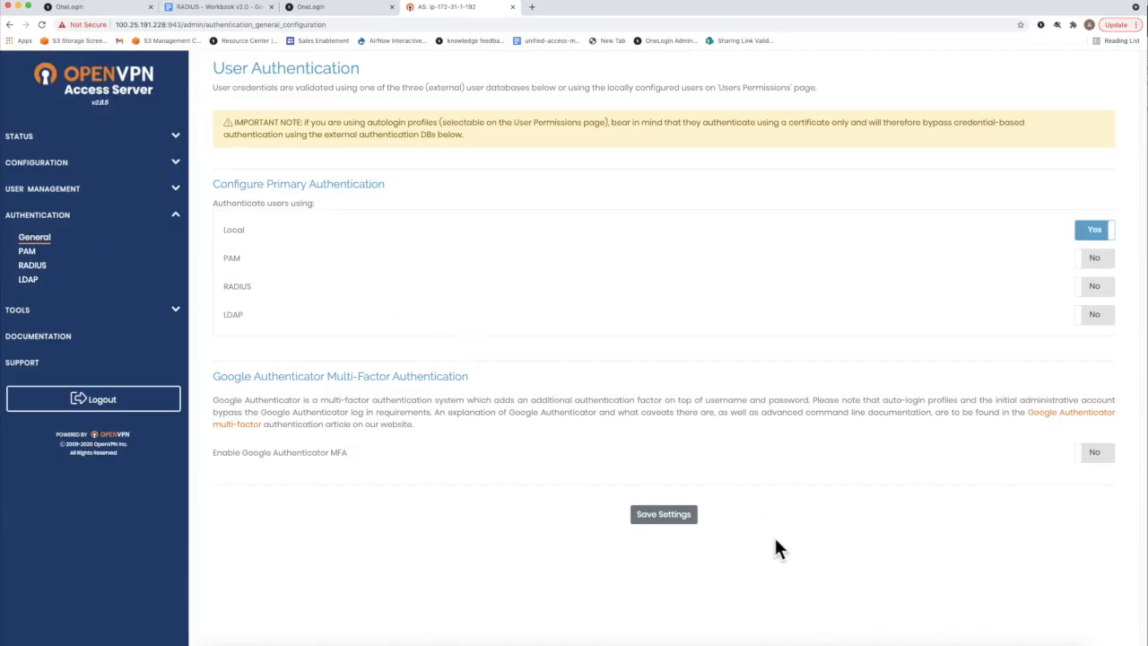
pyautogui.click(927, 644)
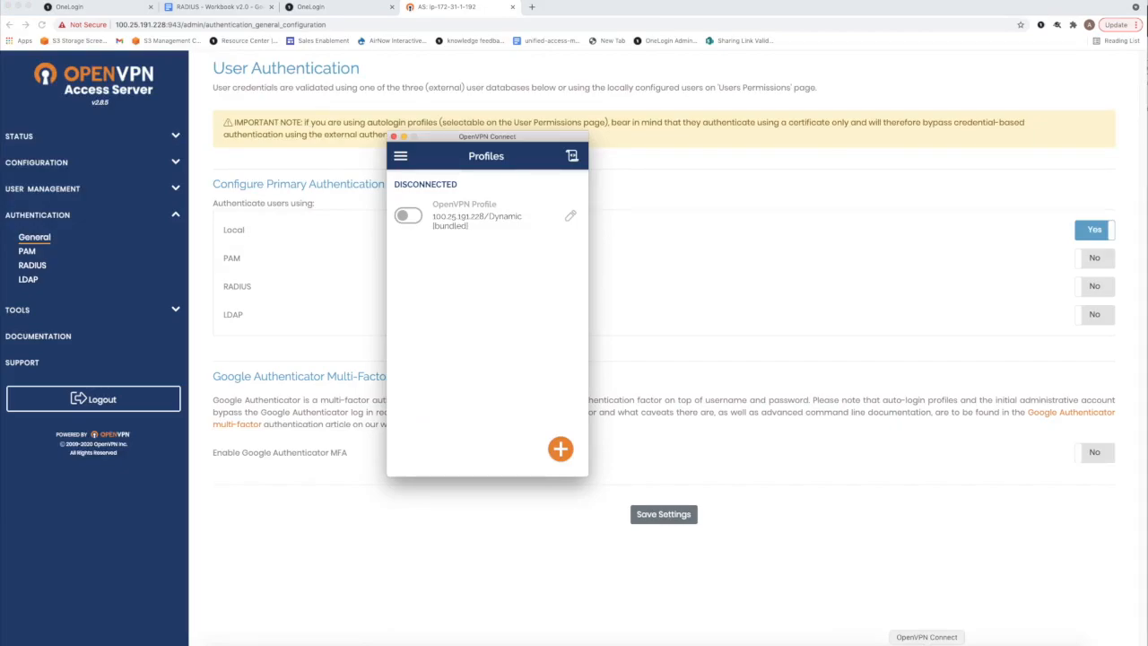
# Step: Connect the OpenVPN Profile in OpenVPN Connect by signing in with the VPN username and password
pyautogui.click(407, 218)
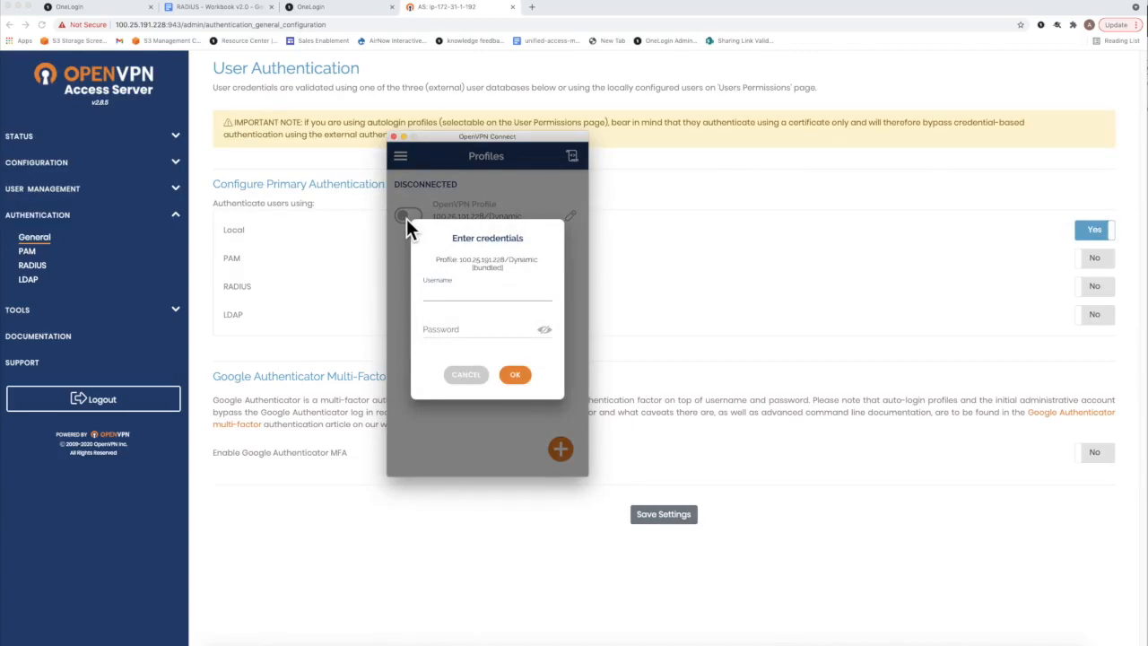
pyautogui.write('openvpn')
pyautogui.press('Tab')
pyautogui.write('••••••••••••')
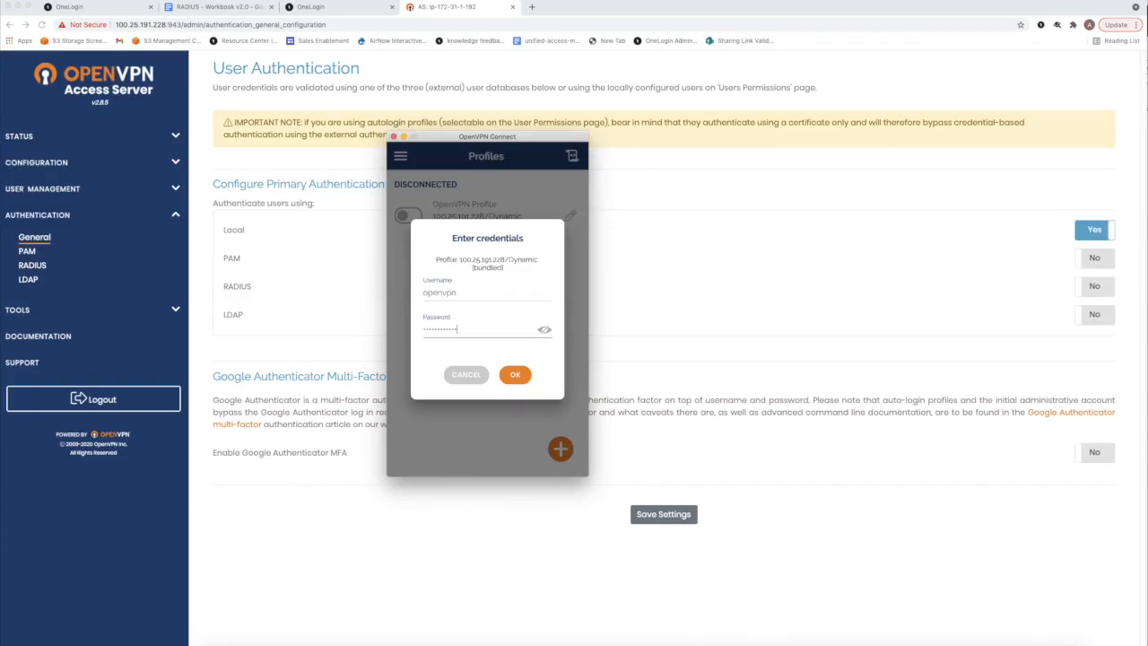
pyautogui.click(516, 377)
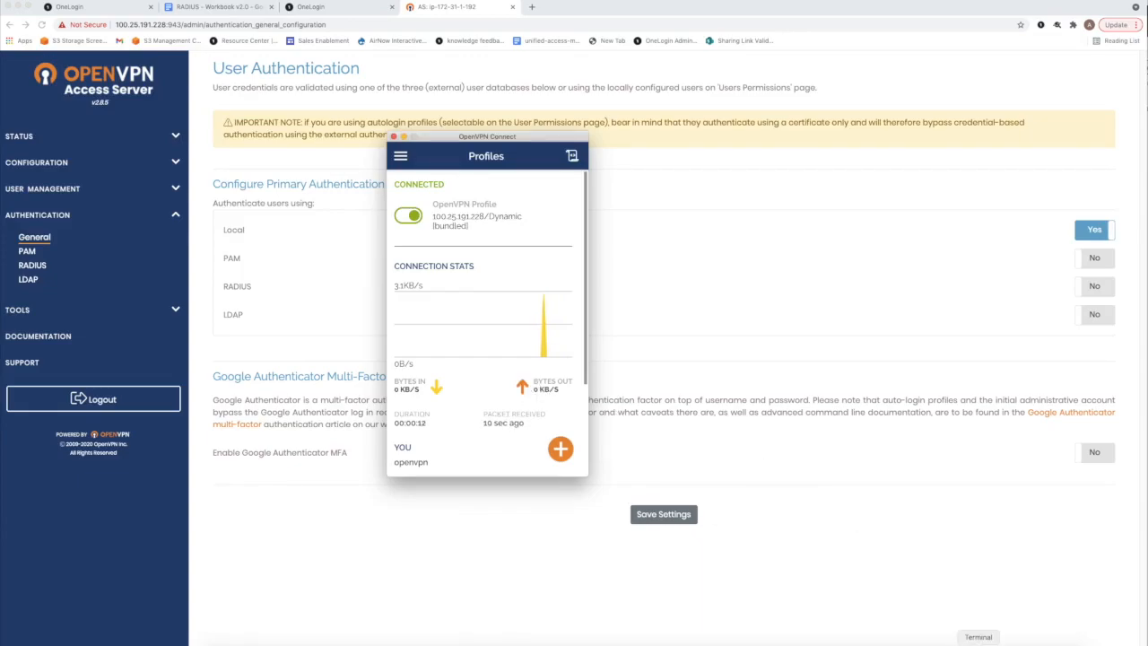
pyautogui.click(978, 644)
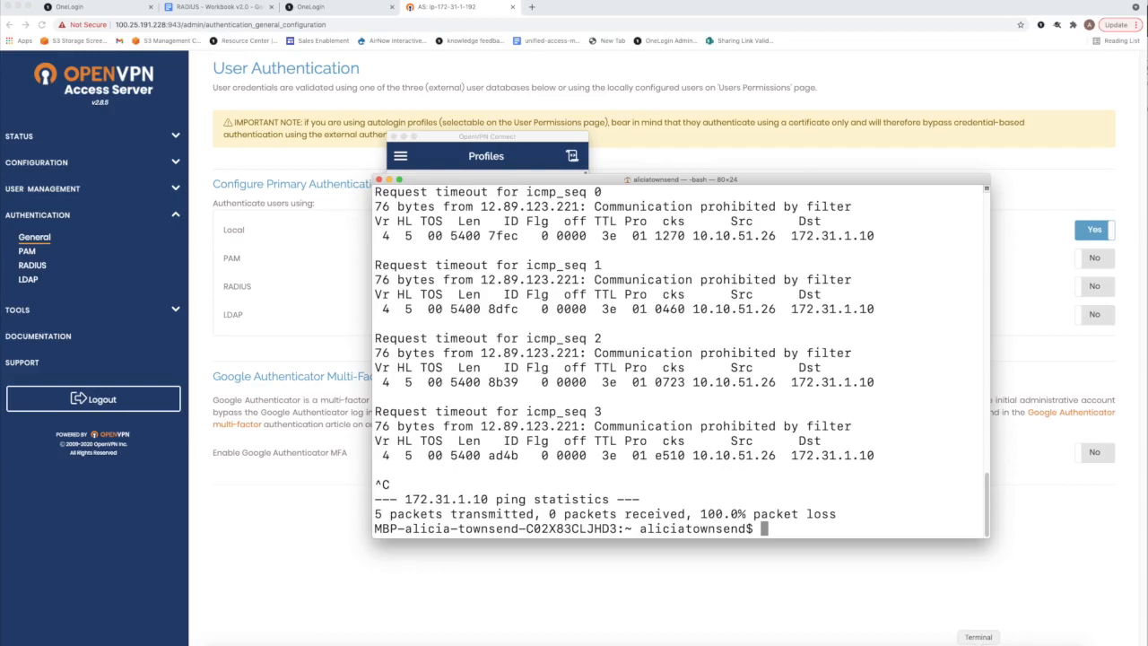
# Step: Rerun ping 172.31.1.10 over the VPN, now getting 0.0% packet loss
pyautogui.press('Up')
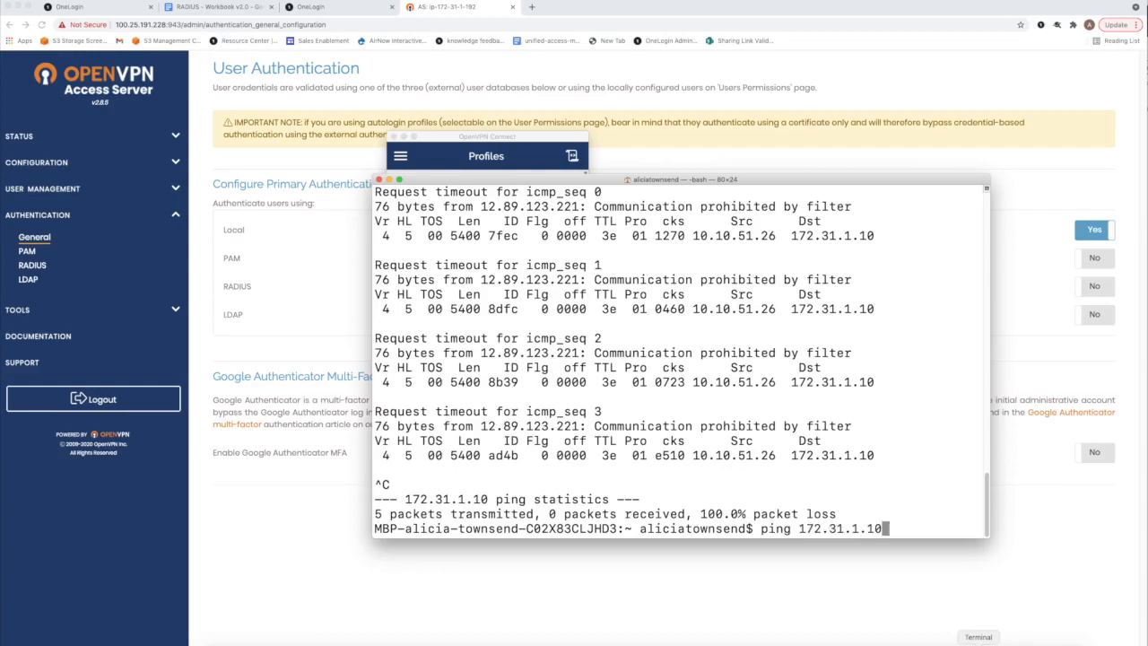
pyautogui.press('Return')
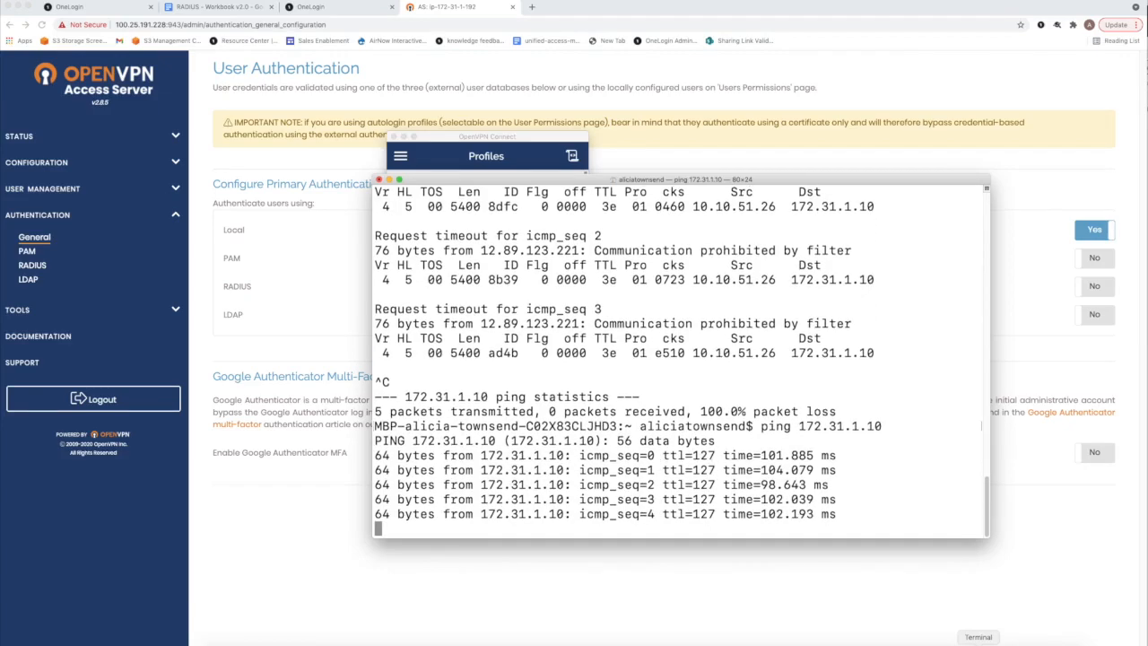
pyautogui.hotkey('ctrl', 'c')
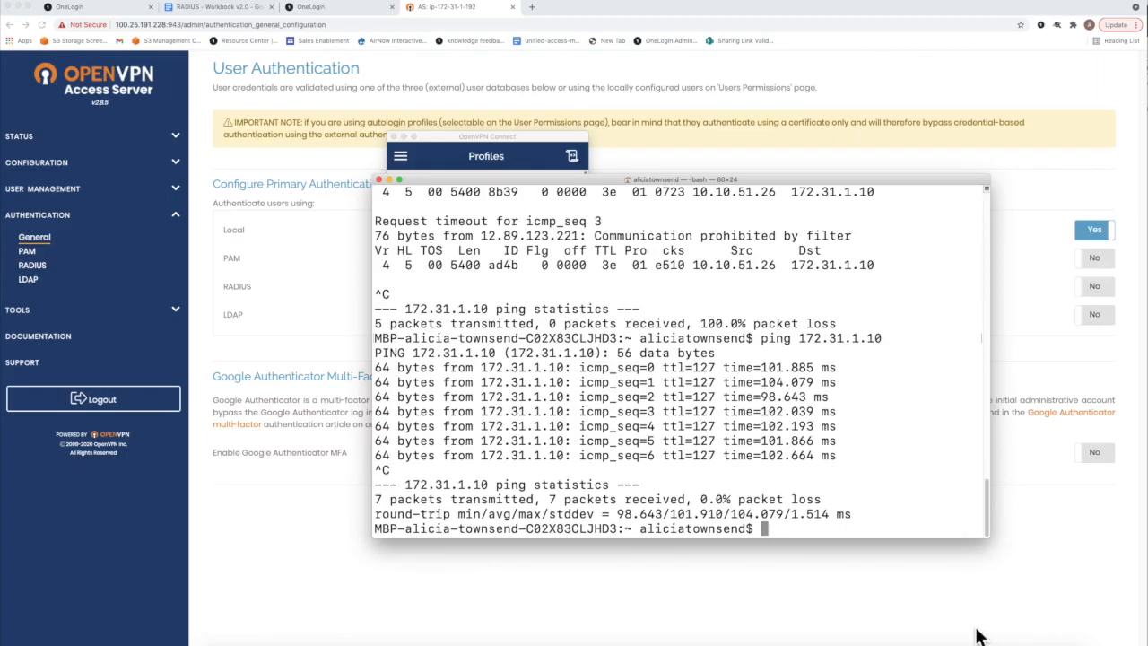
pyautogui.click(330, 11)
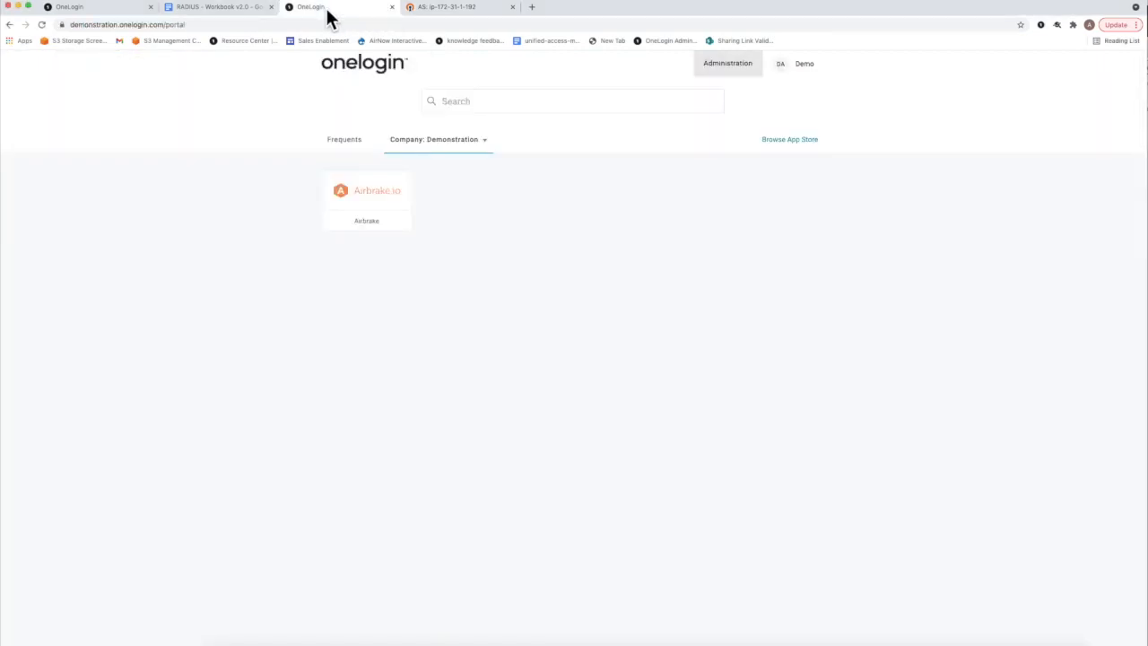
# Step: Go to Administration > Authentication > RADIUS in OneLogin and start a New Configuration
pyautogui.click(742, 71)
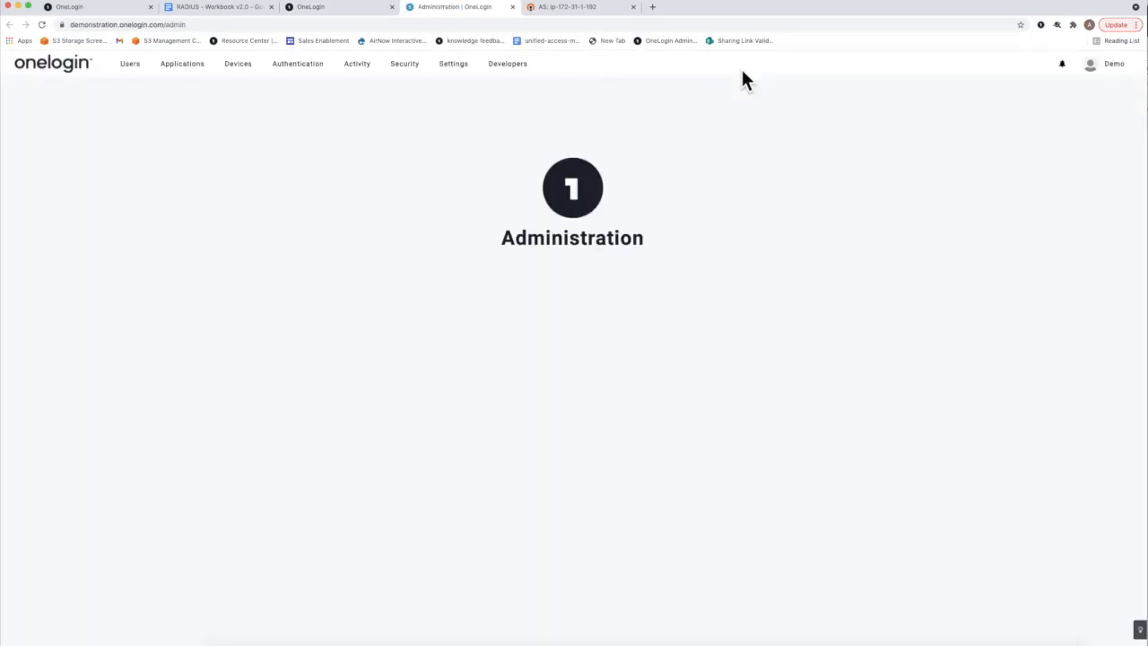
pyautogui.moveTo(291, 71)
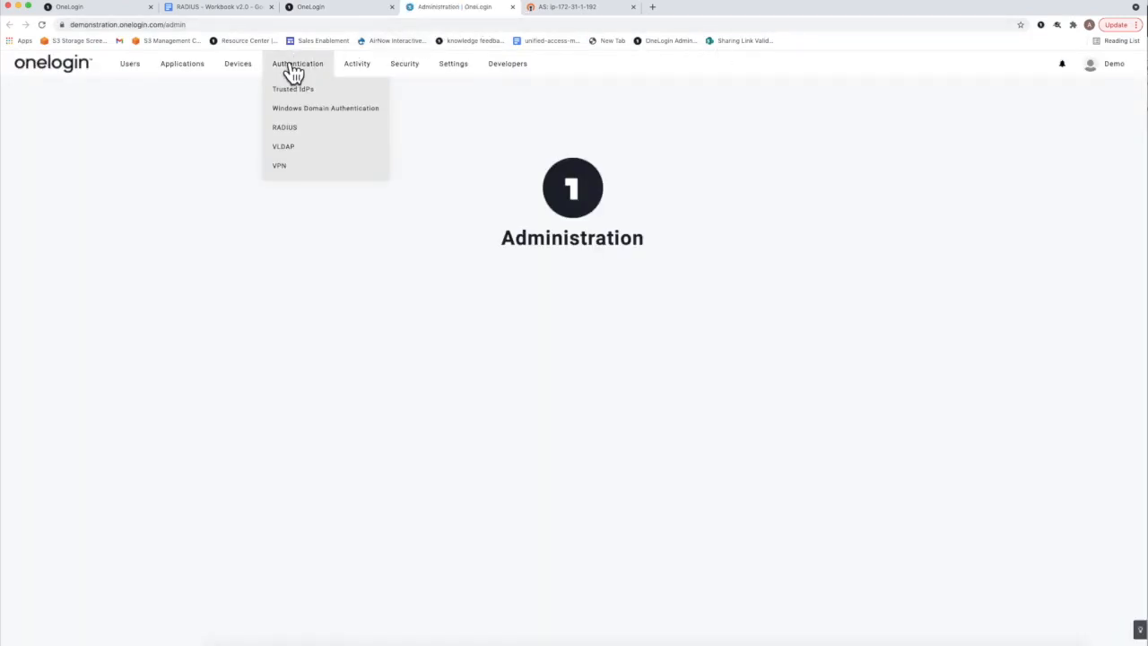
pyautogui.click(289, 133)
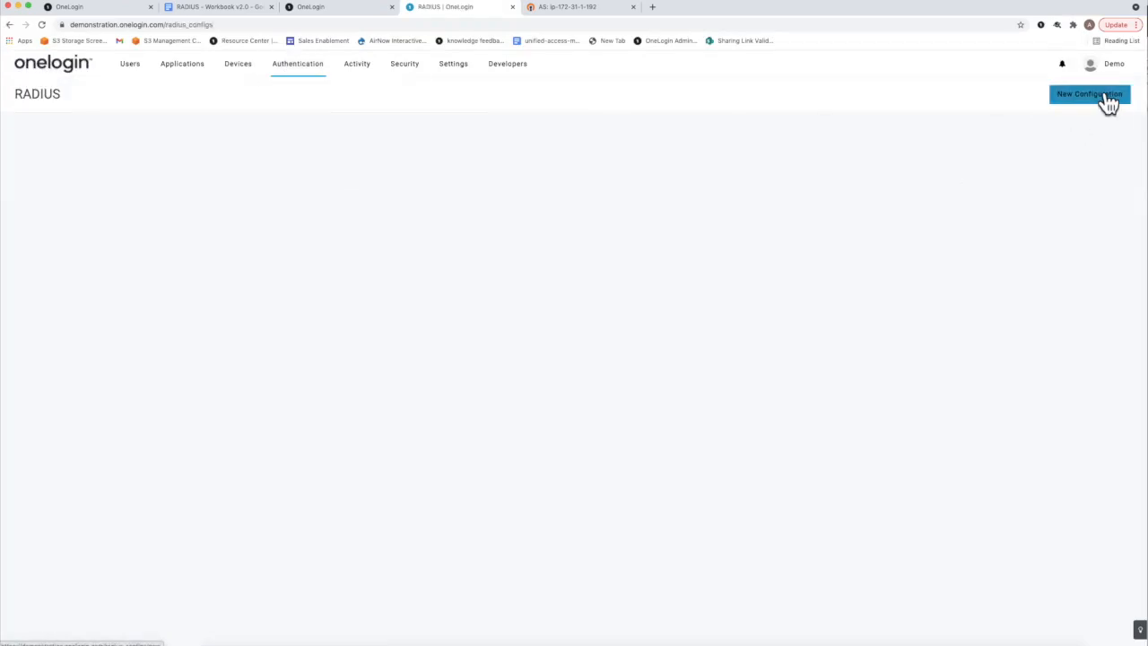
pyautogui.click(1108, 101)
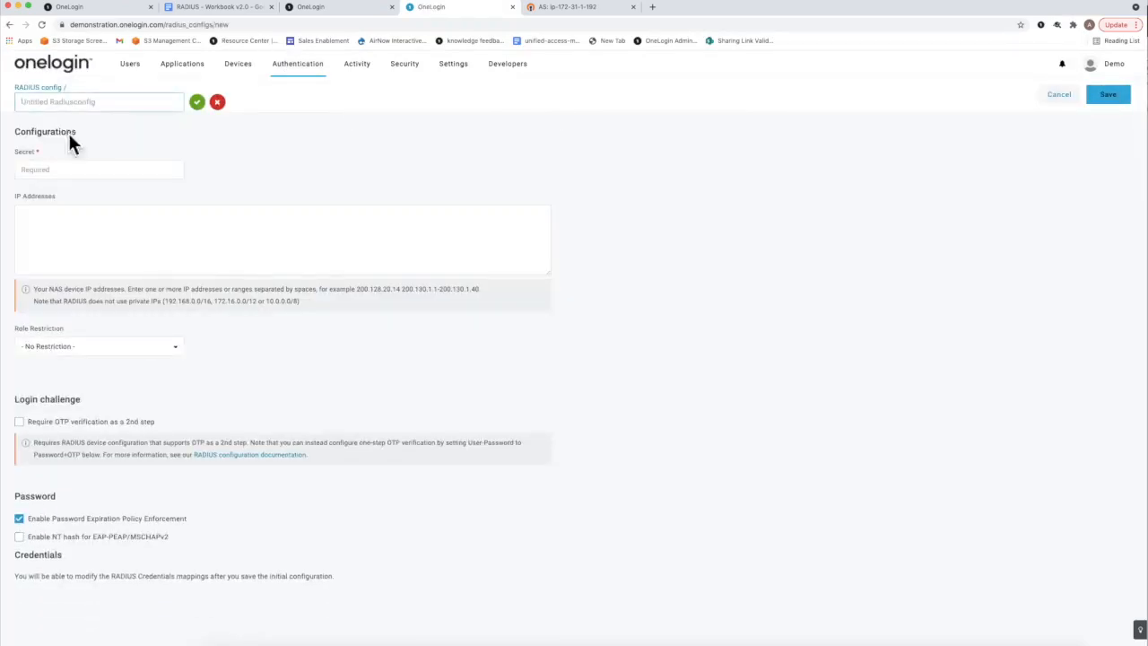
# Step: Name the new RADIUS configuration OpenVPN and fill its shared secret from the saved value
pyautogui.write('OpenVPN')
pyautogui.click(198, 103)
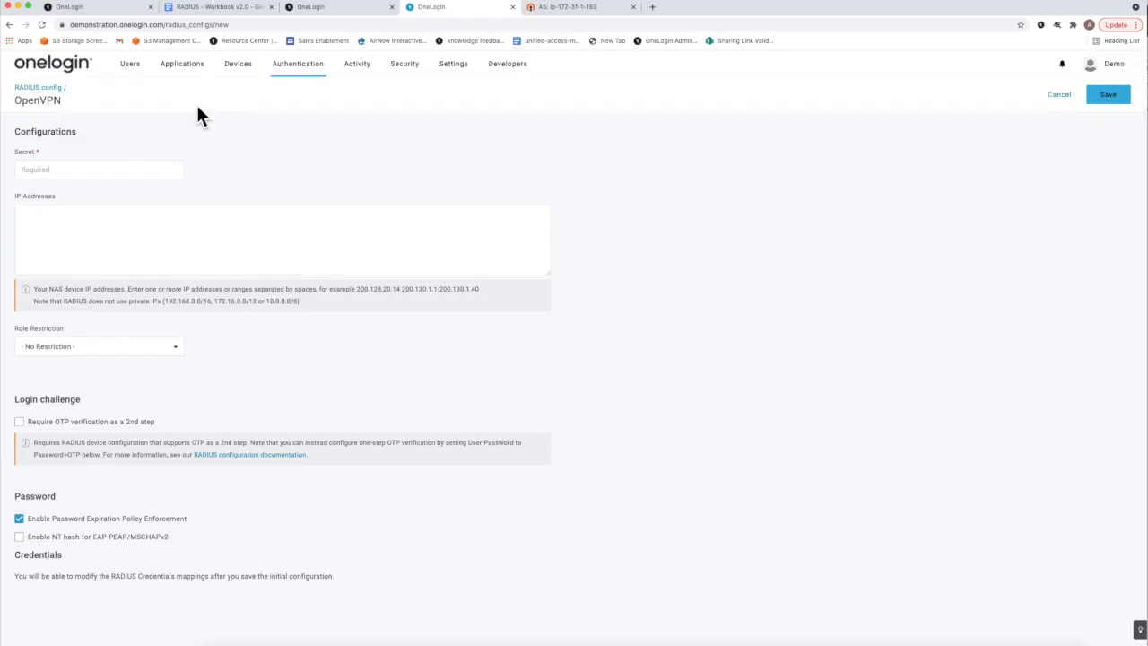
pyautogui.click(124, 164)
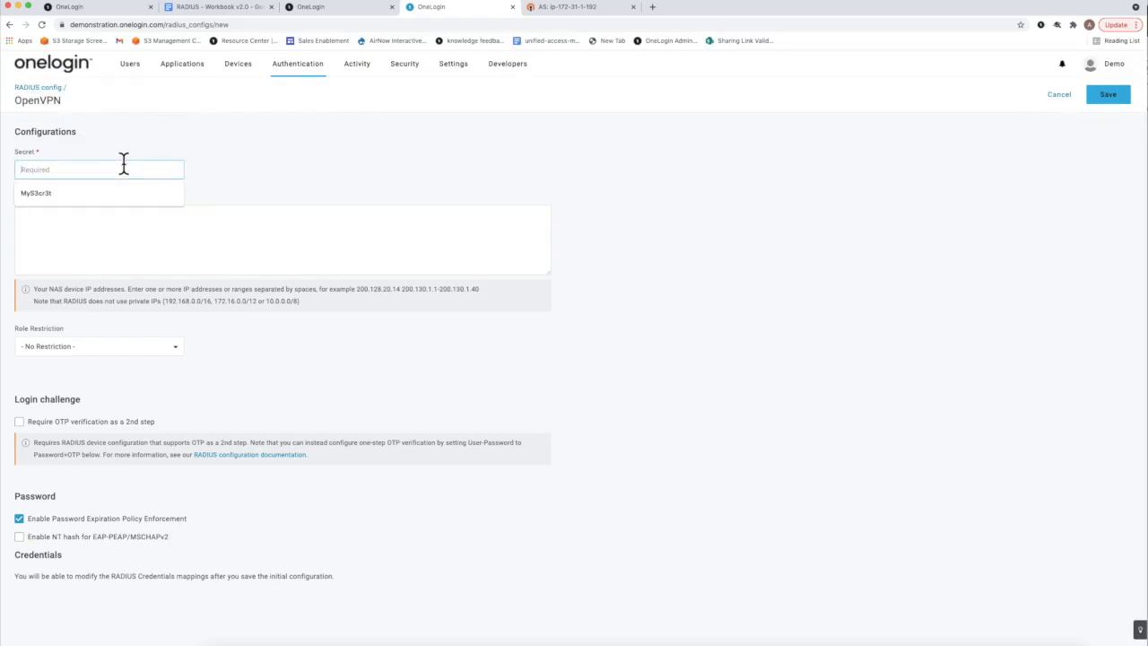
pyautogui.click(98, 191)
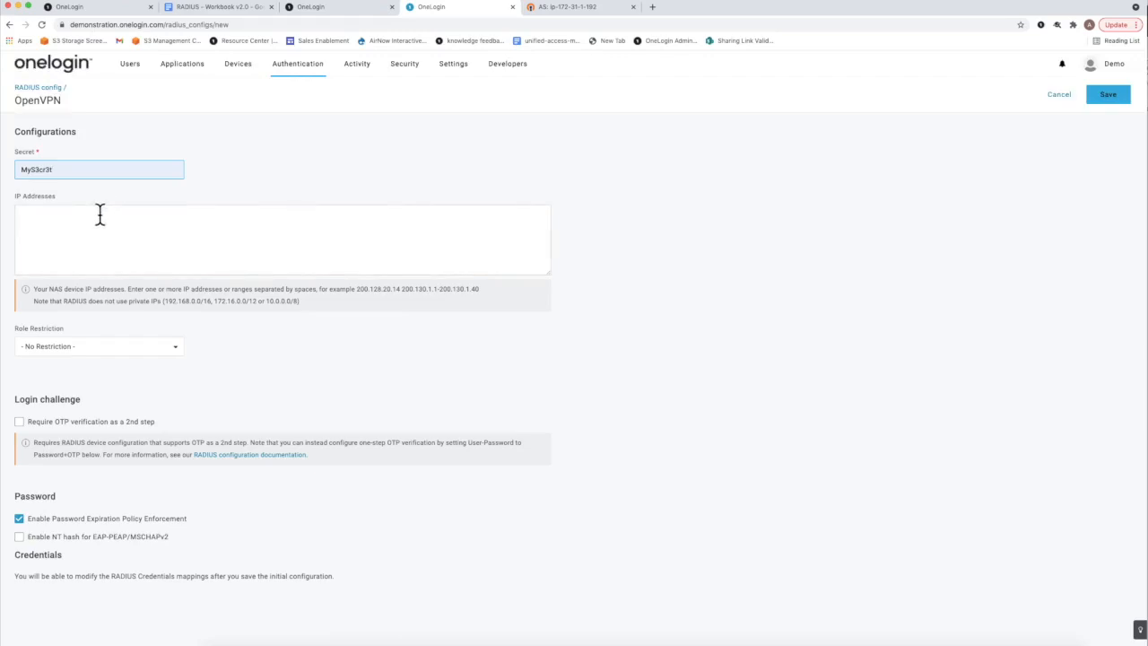
pyautogui.click(99, 214)
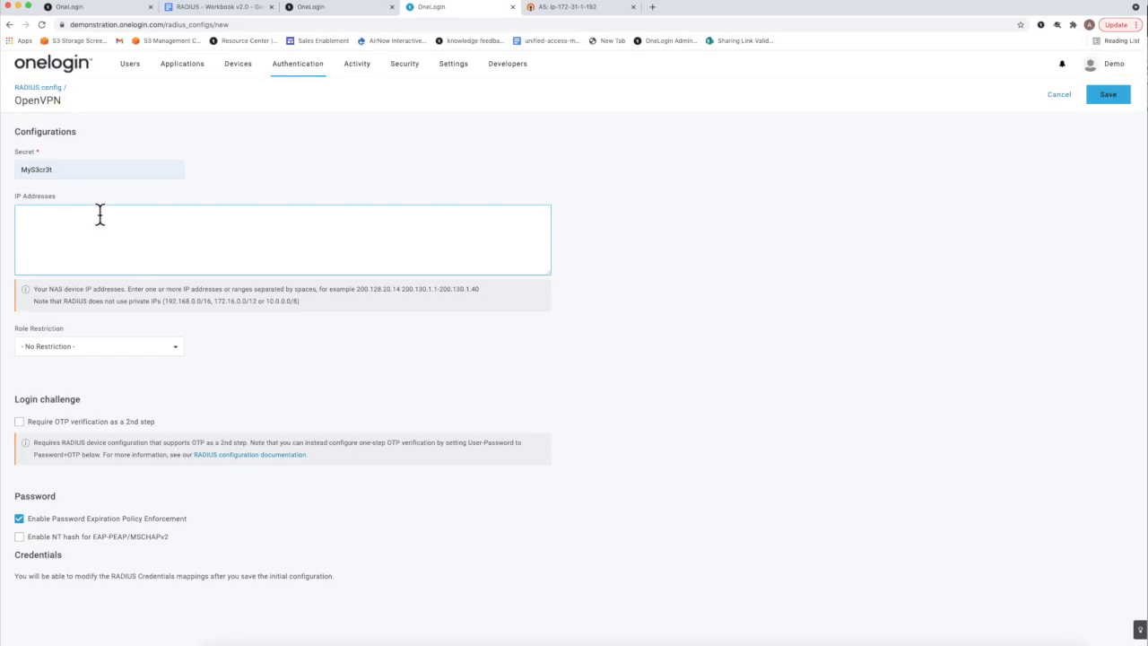
pyautogui.click(584, 11)
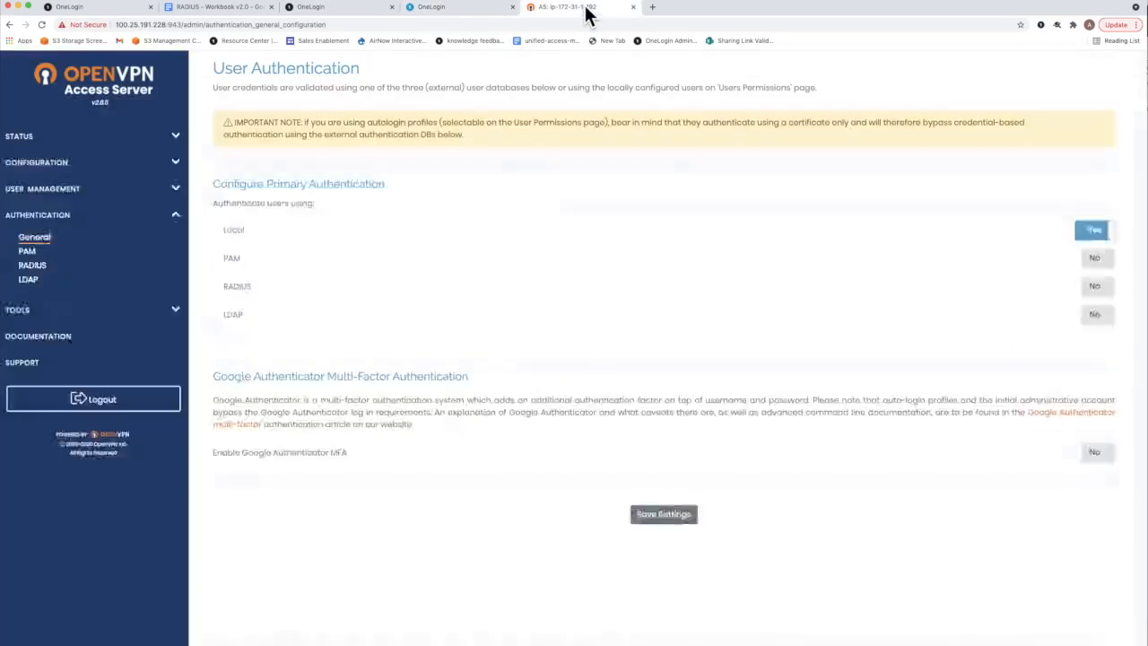
# Step: Copy 100.25.191.228 from the Access Server URL into the IP Addresses field and save the configuration
pyautogui.click(168, 25)
pyautogui.click(168, 26)
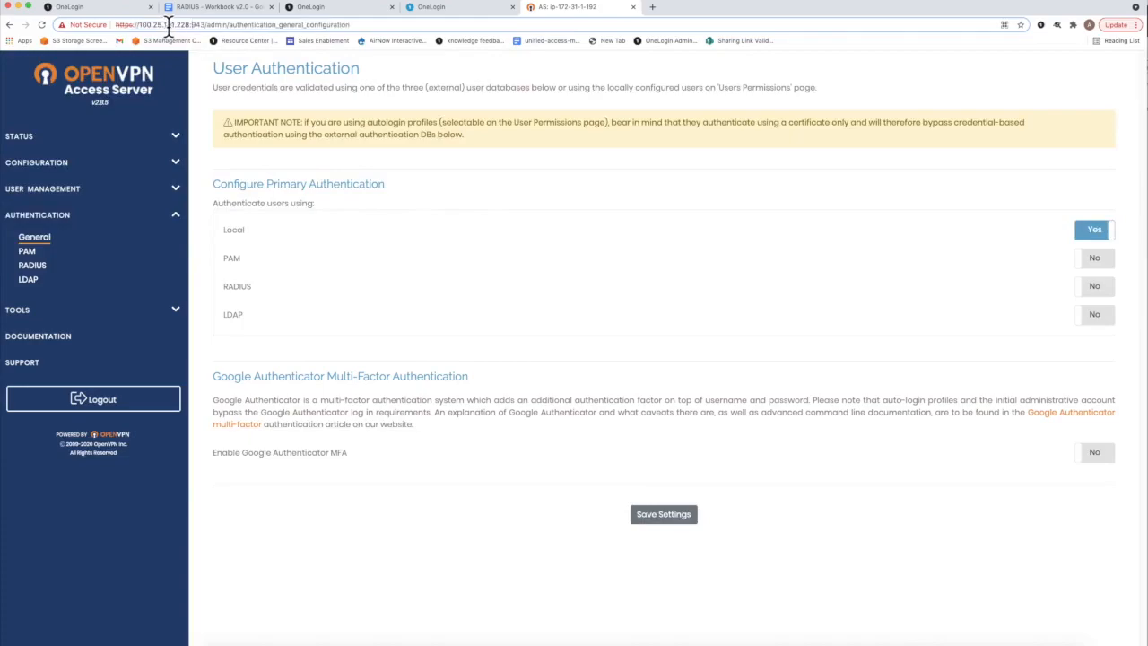
pyautogui.moveTo(190, 24); pyautogui.dragTo(139, 24)
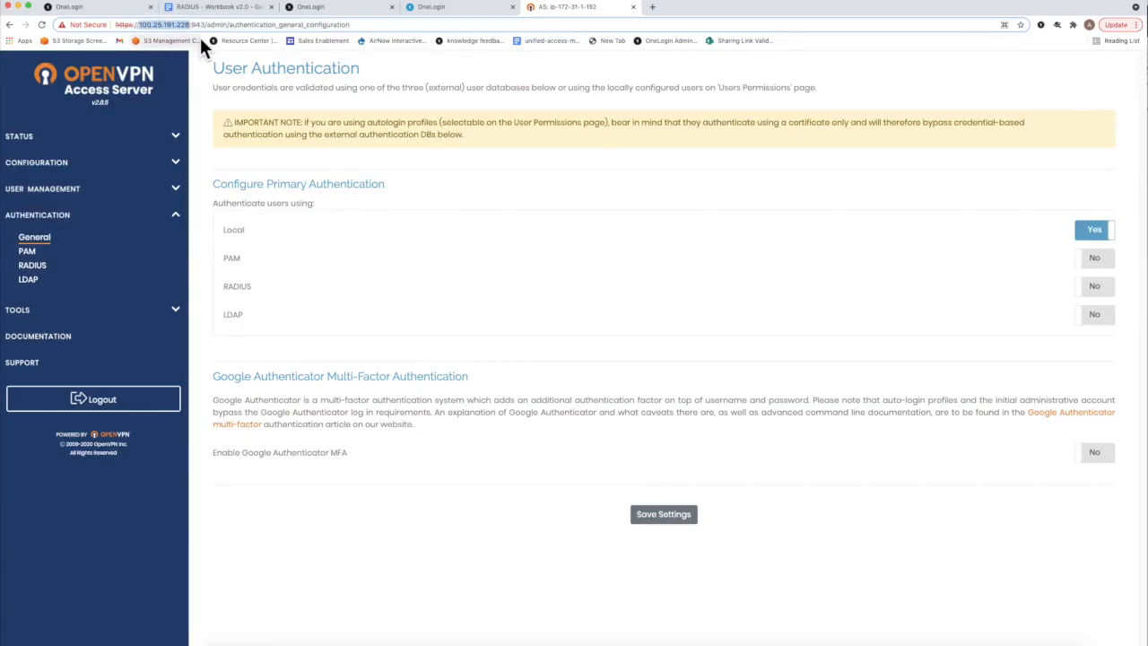
pyautogui.click(434, 11)
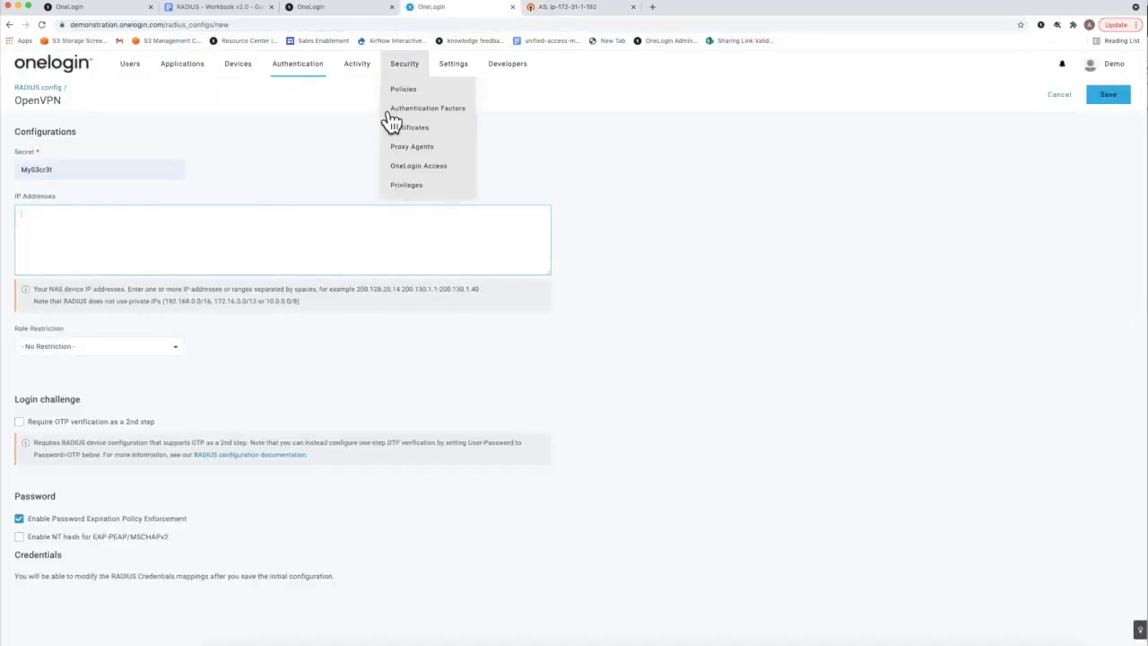
pyautogui.press('super+v')
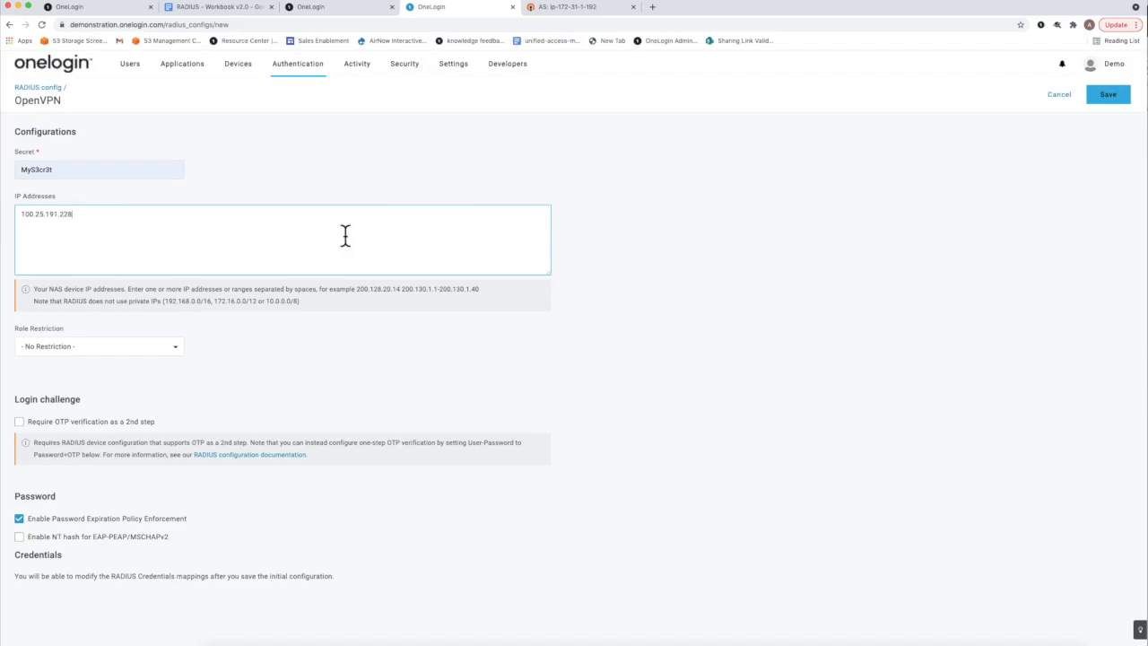
pyautogui.click(1107, 100)
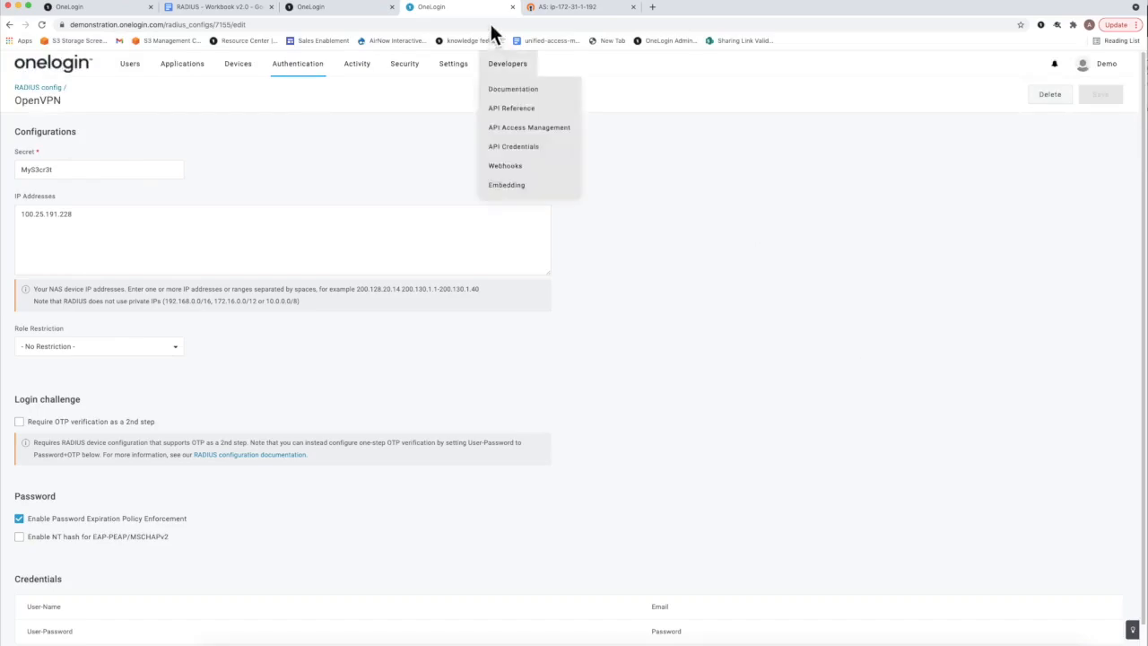
# Step: Open Access Server's RADIUS settings and verify hostname radius.us.onelogin.com and the shared secret match OneLogin's
pyautogui.click(552, 11)
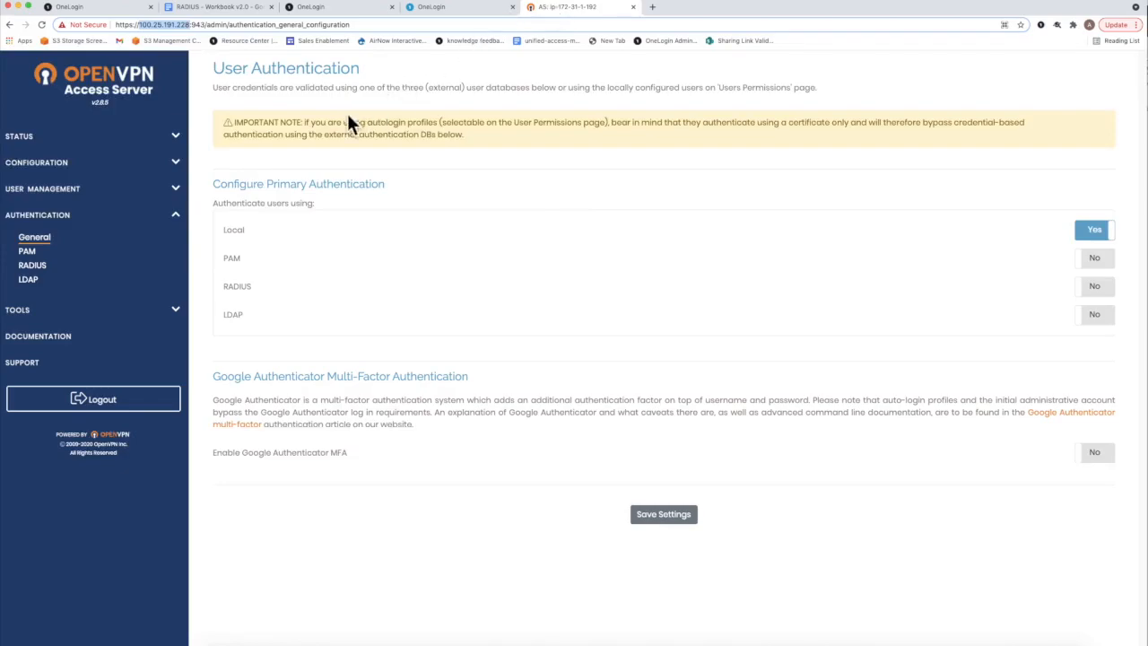
pyautogui.click(42, 278)
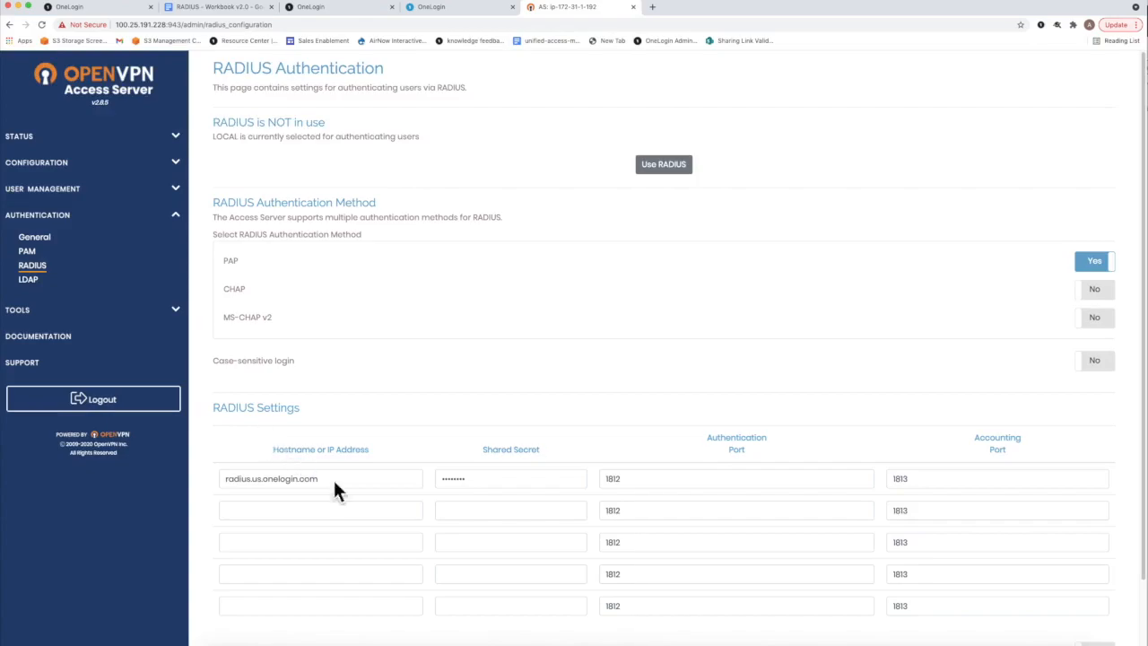
pyautogui.moveTo(374, 478); pyautogui.dragTo(222, 478)
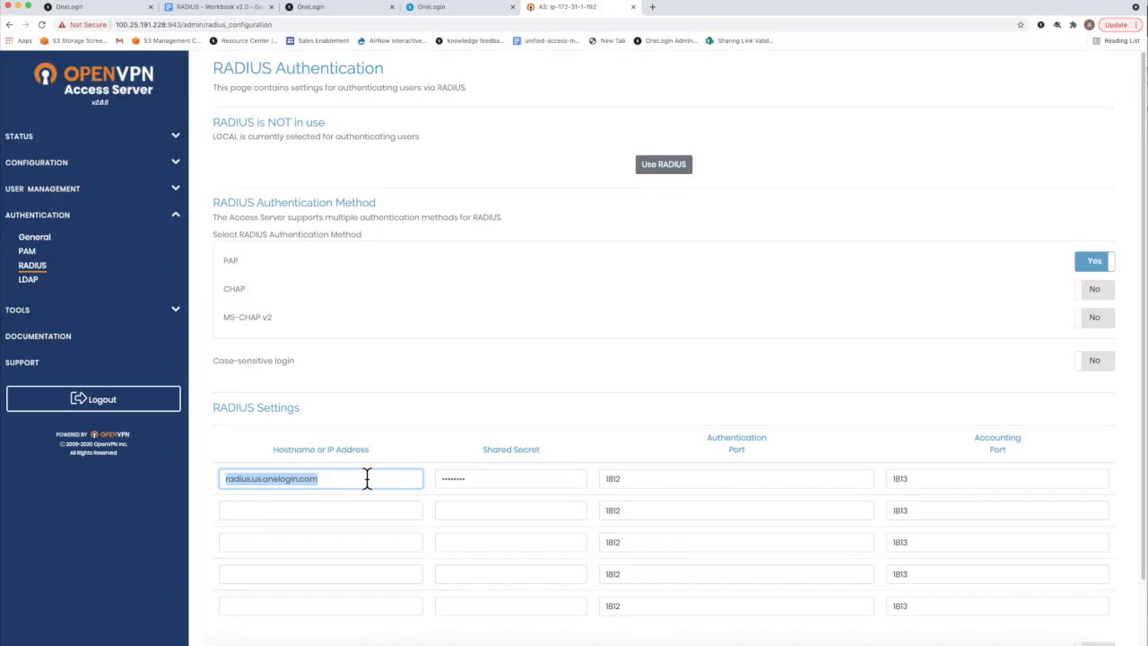
pyautogui.moveTo(533, 483); pyautogui.dragTo(433, 478)
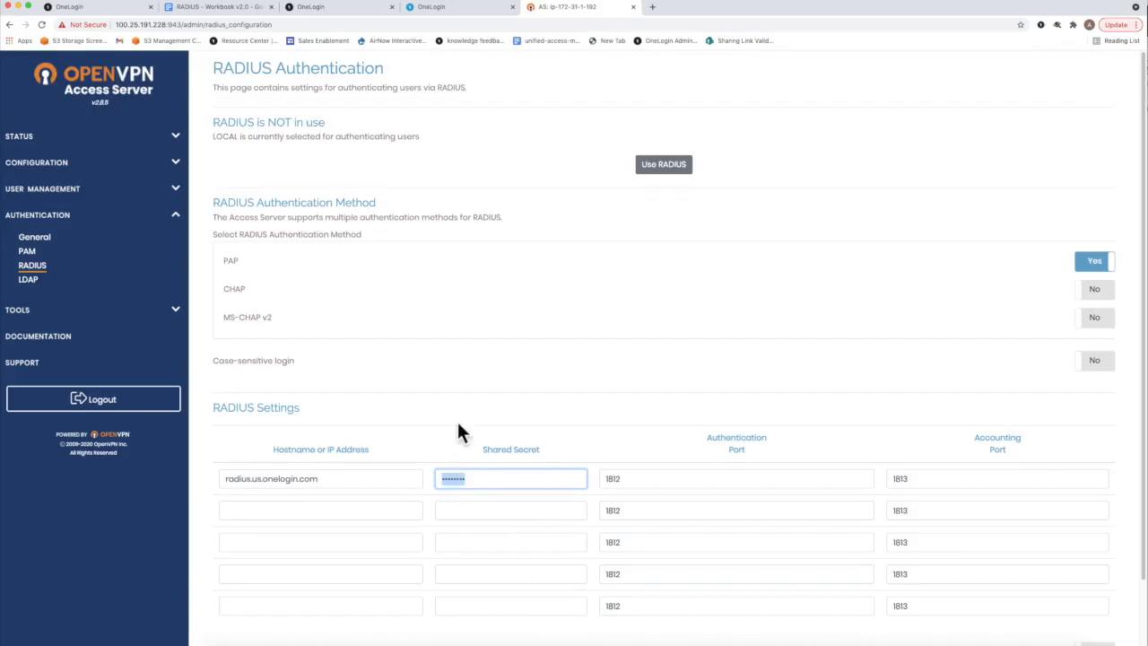
pyautogui.click(448, 8)
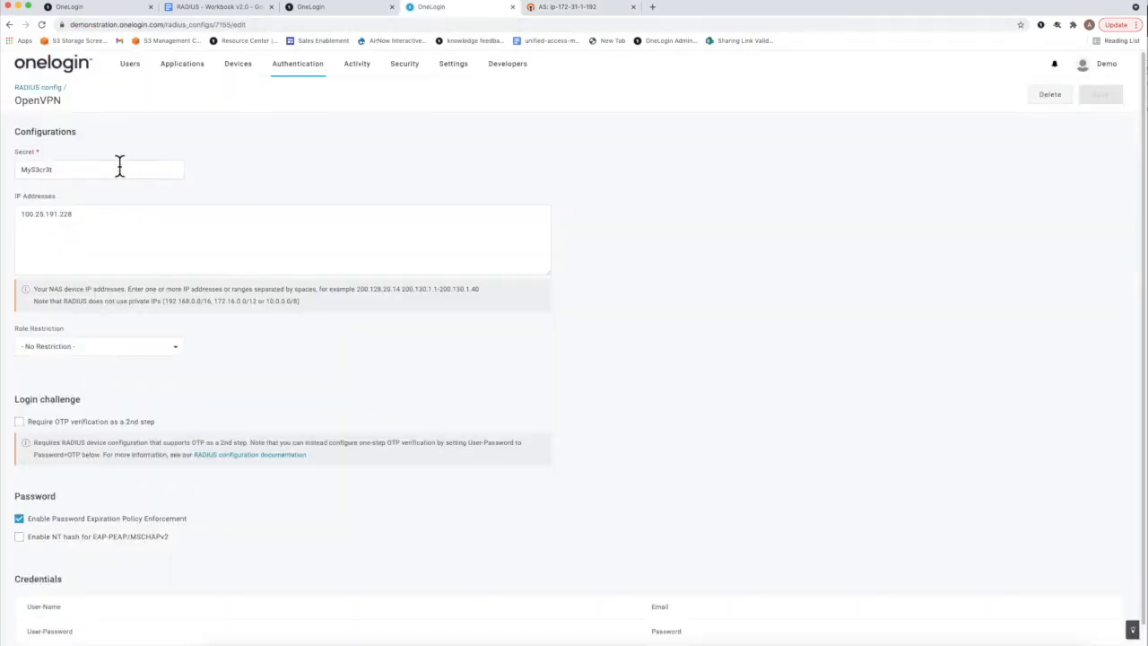
pyautogui.moveTo(79, 168); pyautogui.dragTo(15, 179)
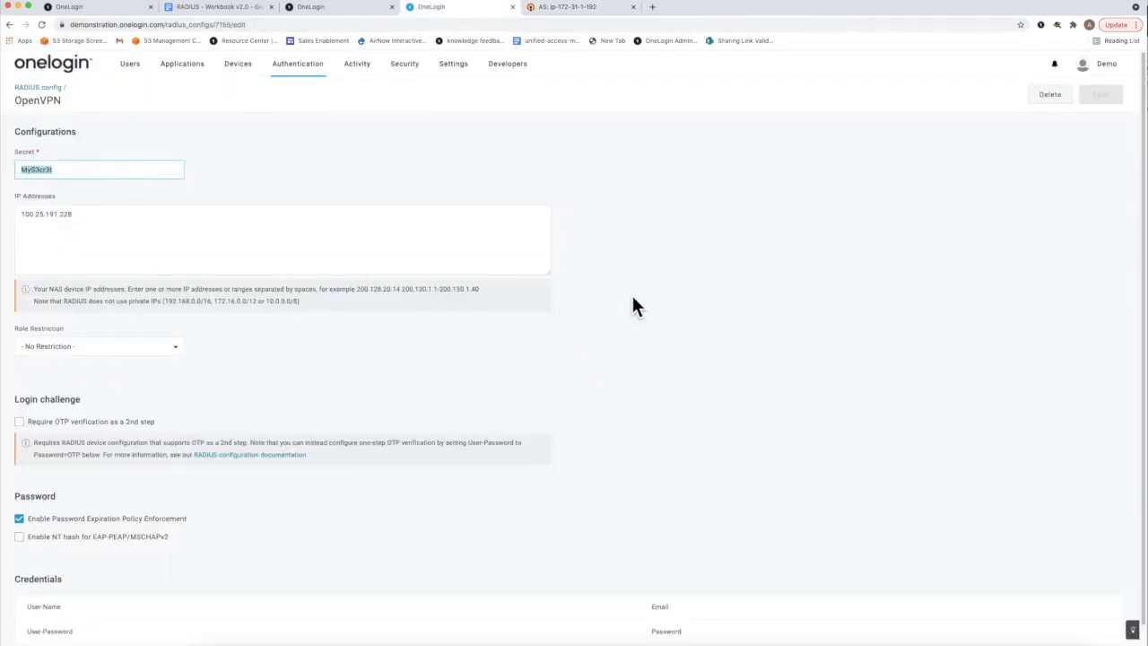
pyautogui.click(581, 10)
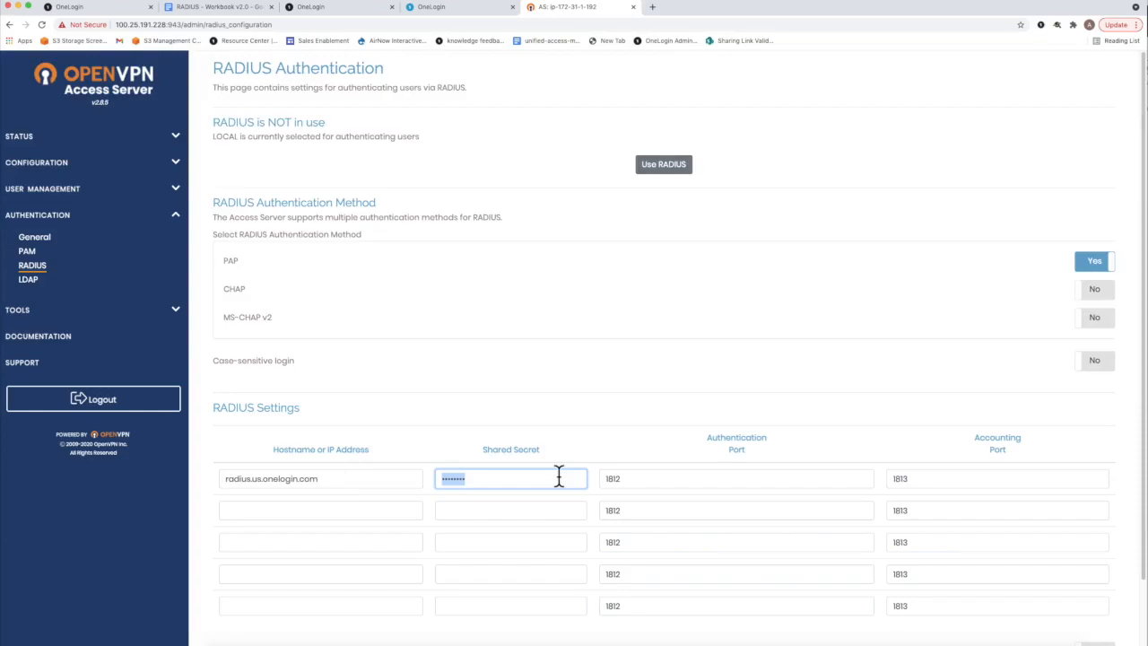
# Step: Switch Access Server to Use RADIUS for authentication and update the running server
pyautogui.click(670, 170)
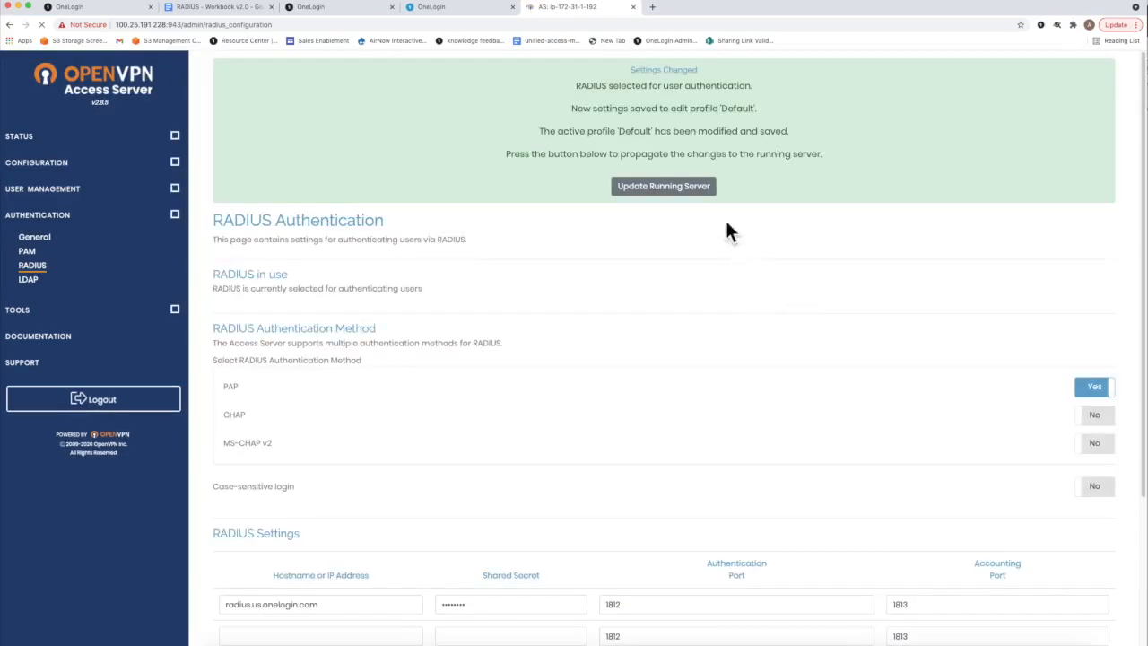
pyautogui.click(691, 188)
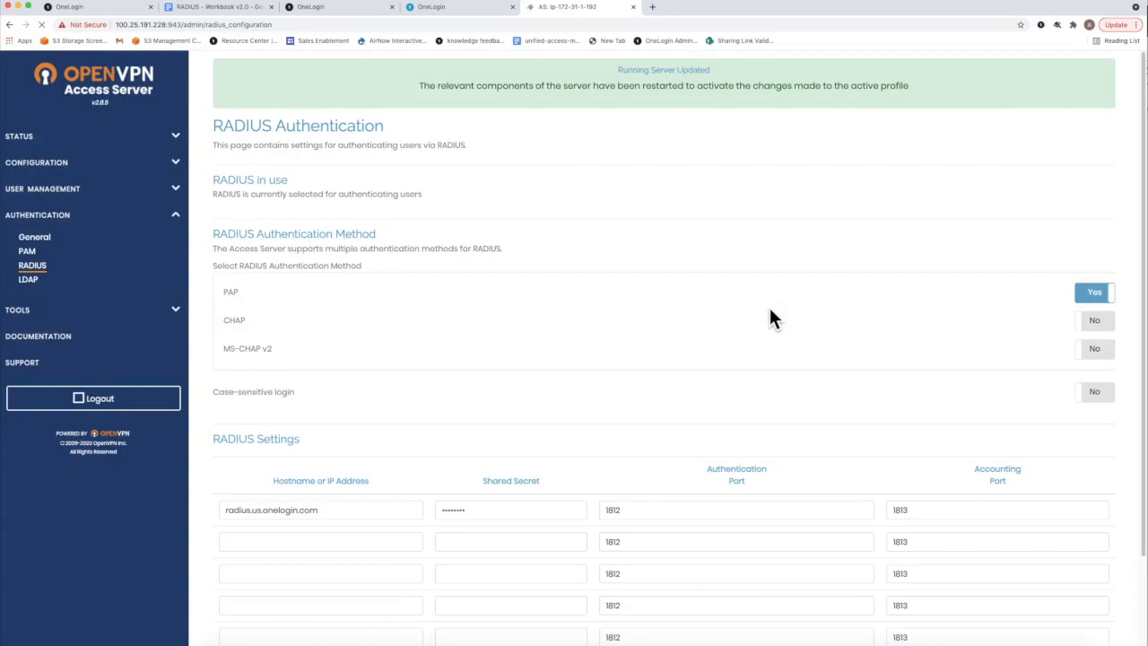
pyautogui.moveTo(213, 180); pyautogui.dragTo(303, 182)
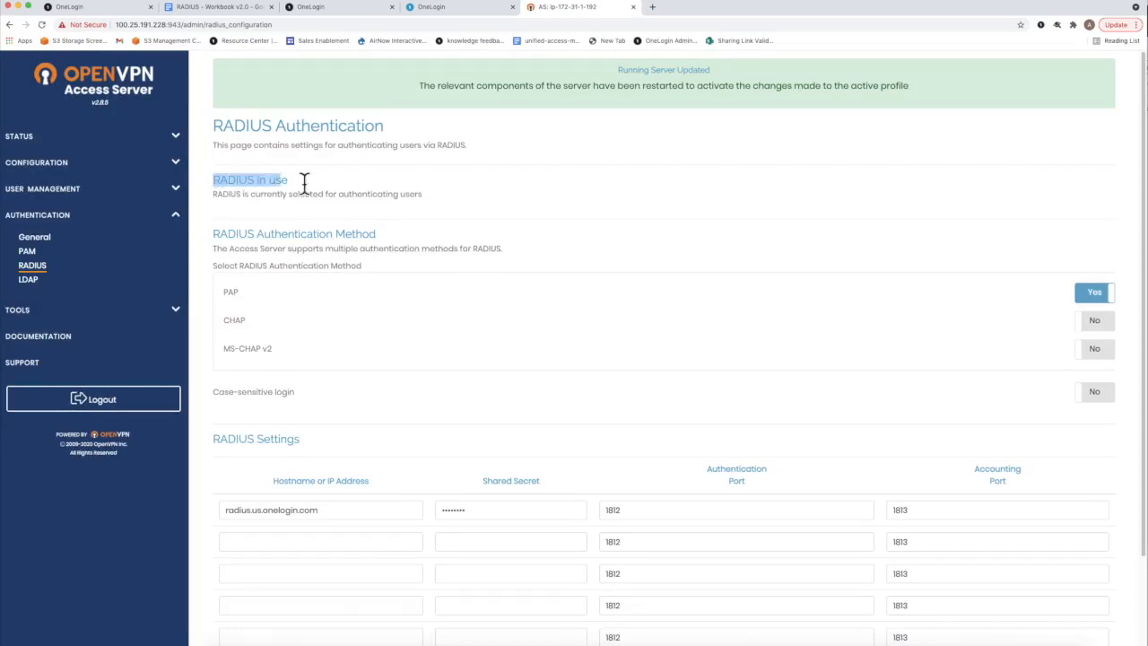
# Step: Confirm in Authentication > General that RADIUS is enabled and Local authentication is off
pyautogui.click(36, 238)
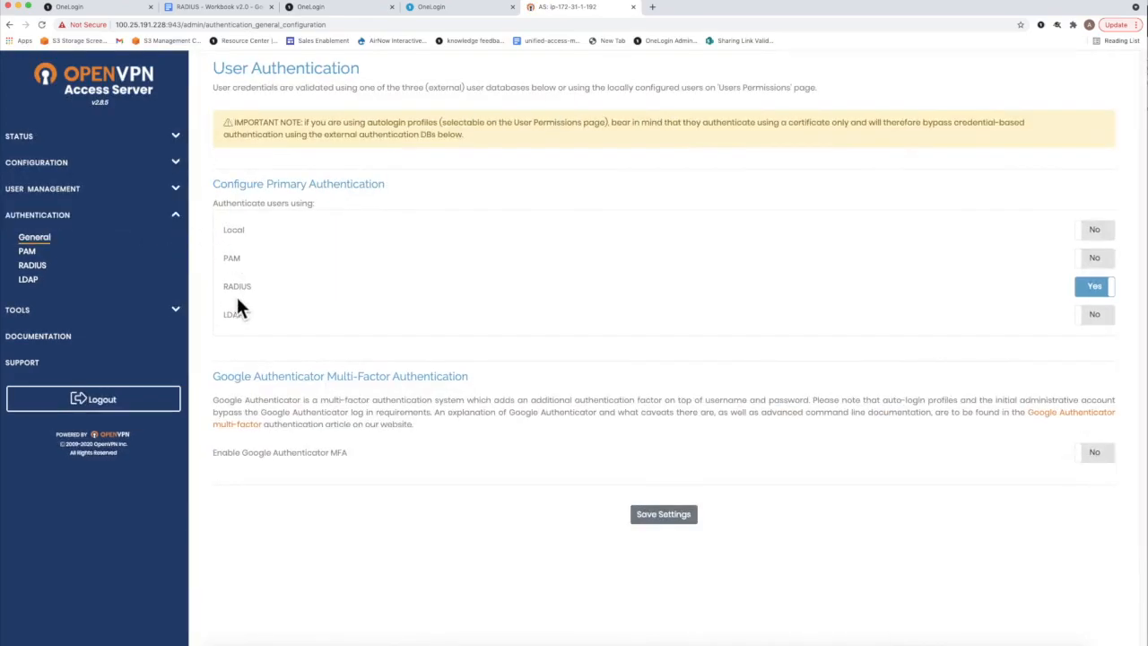
pyautogui.doubleClick(226, 287)
pyautogui.click(927, 642)
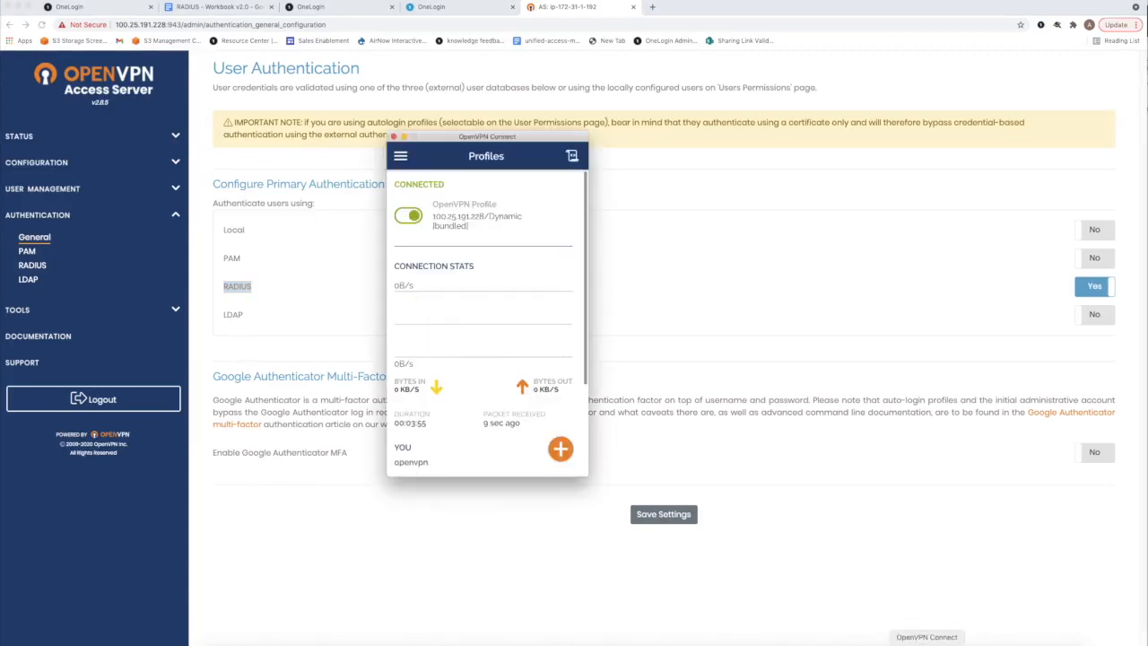
# Step: Reconnect the 100.25.191.228 VPN profile, signing in with the OneLogin user's e-mail and password
pyautogui.click(396, 219)
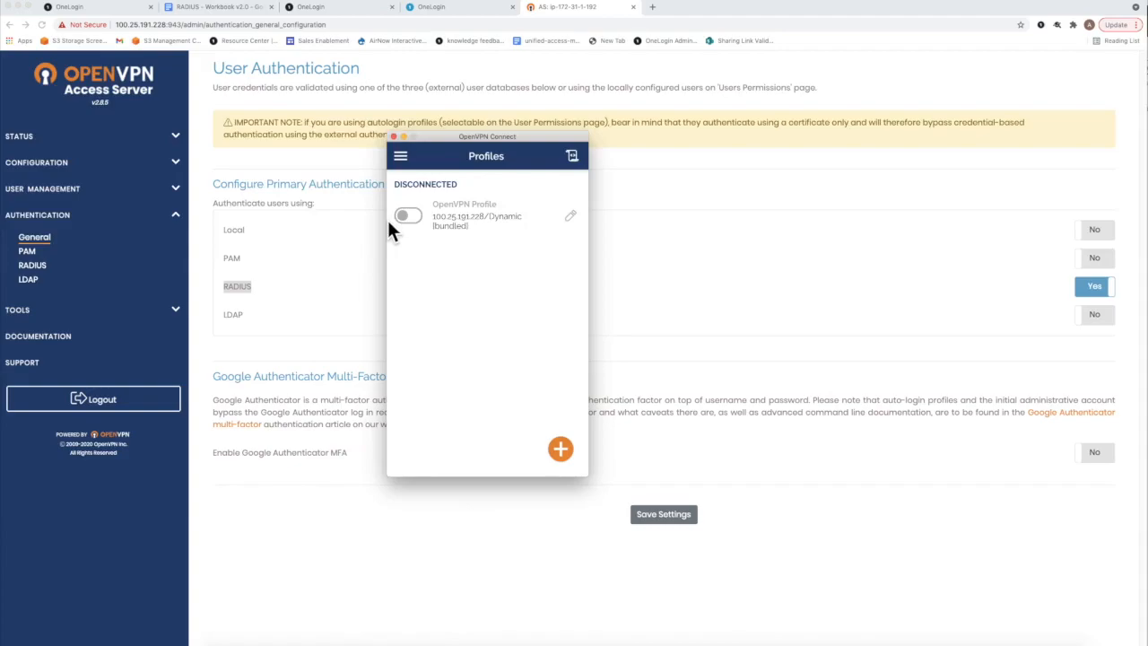
pyautogui.click(399, 218)
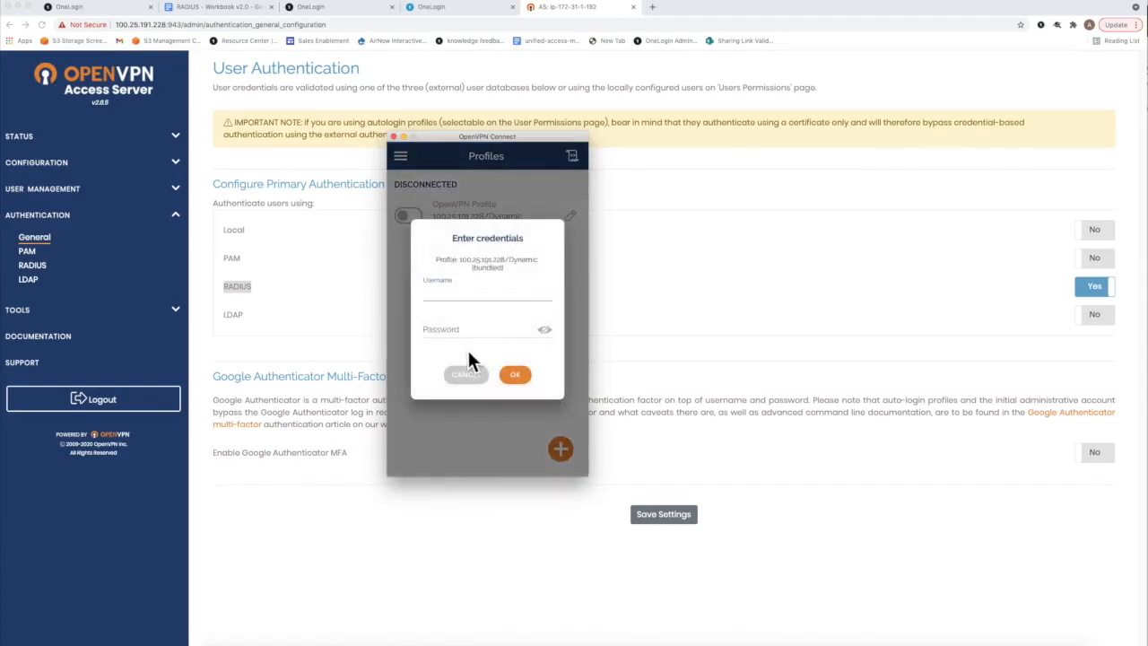
pyautogui.write('demondmin@')
pyautogui.write('demo.com')
pyautogui.press('Tab')
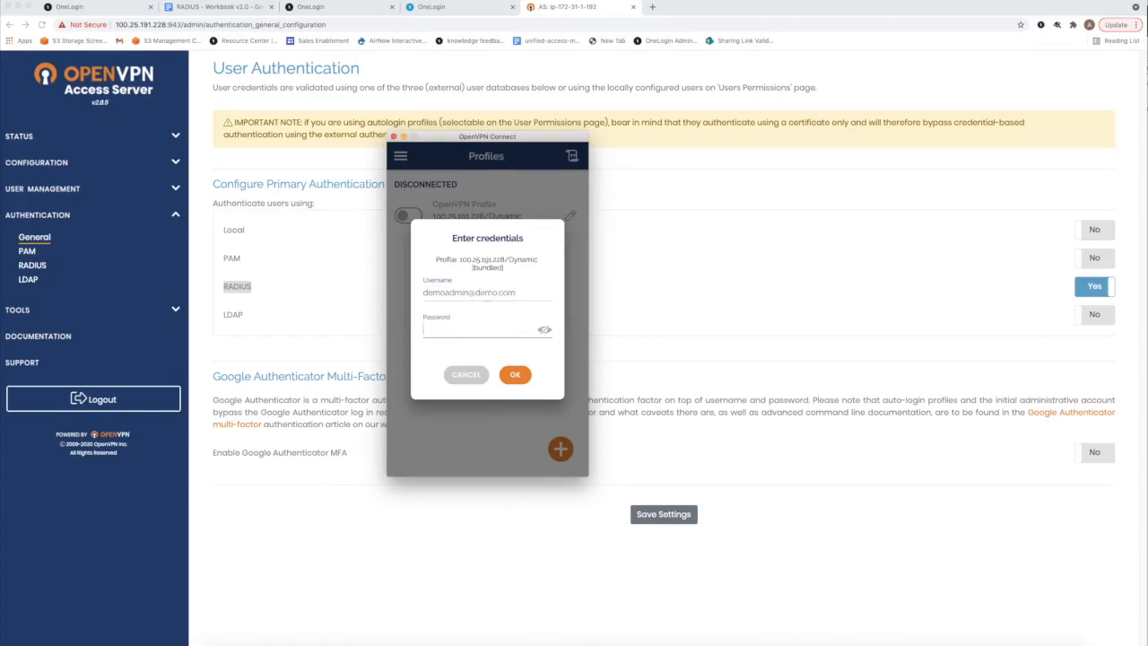
pyautogui.write('•••••••••••••')
pyautogui.click(518, 377)
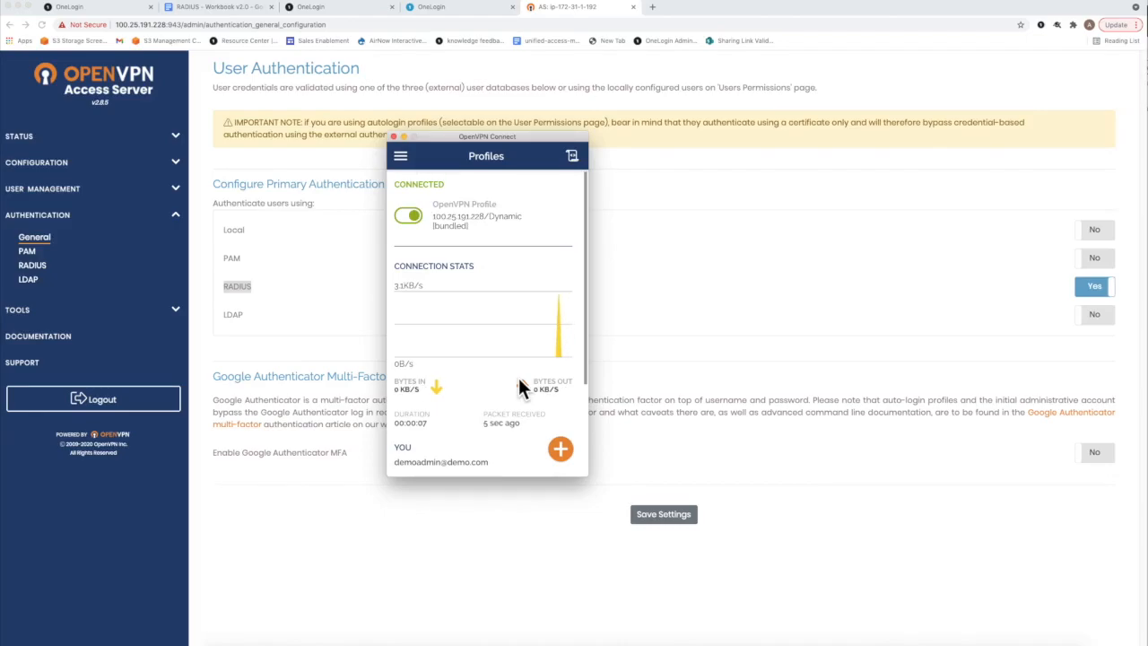
# Step: Rerun ping 172.31.1.10 in Terminal over the VPN, then stop it to view the statistics
pyautogui.click(978, 640)
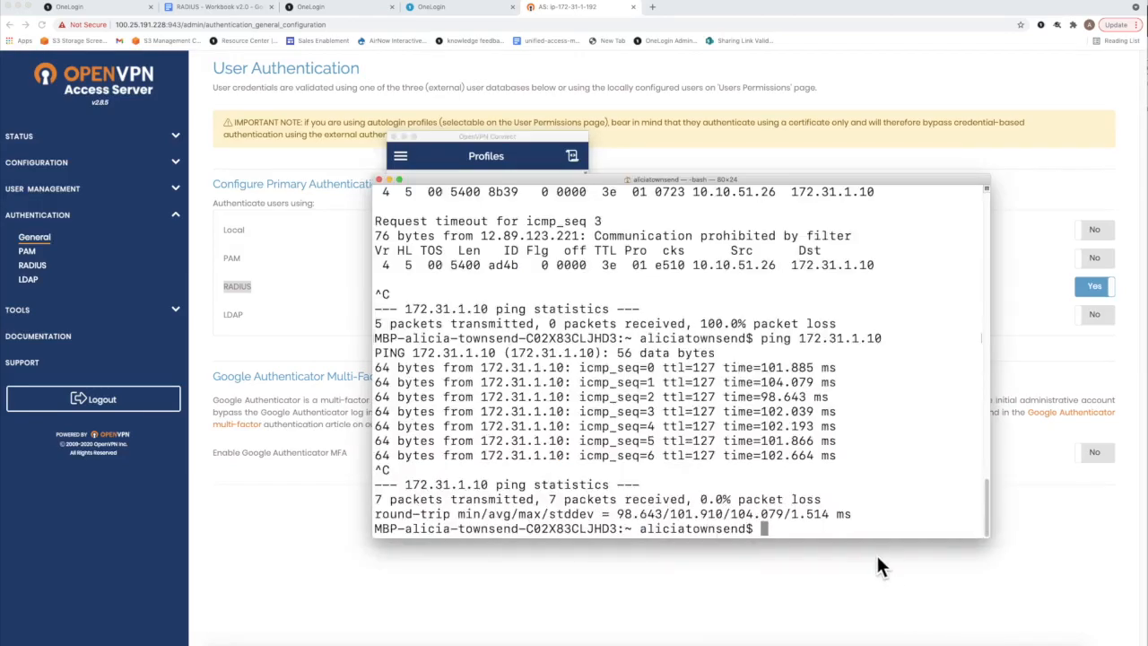
pyautogui.press('Up')
pyautogui.press('Return')
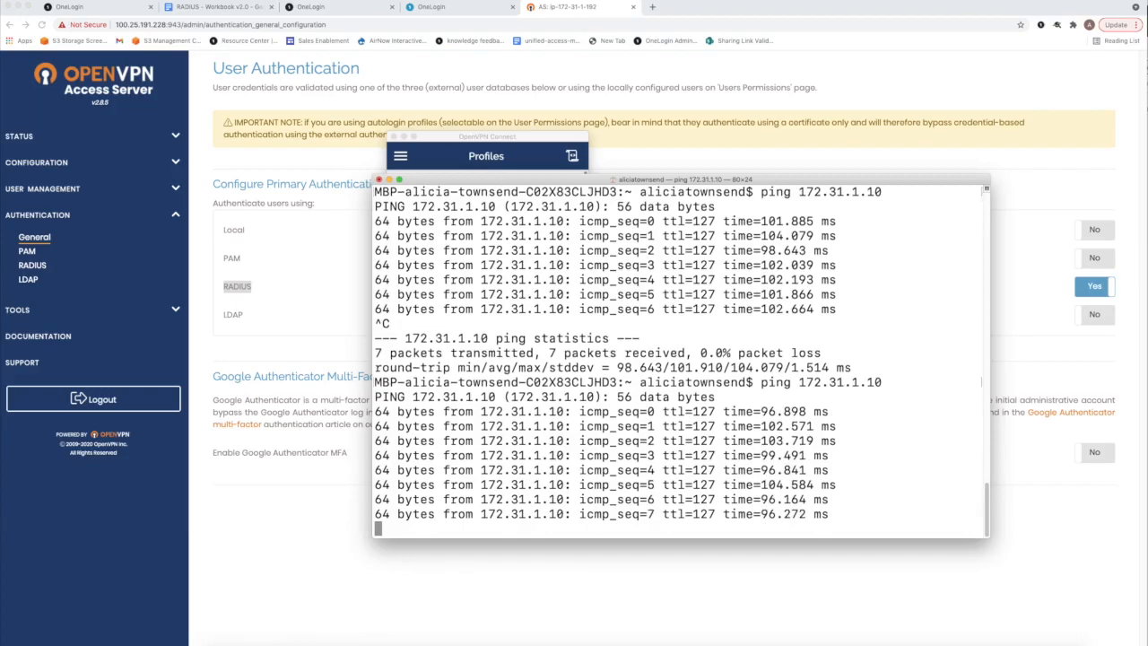
pyautogui.hotkey('ctrl', 'c')
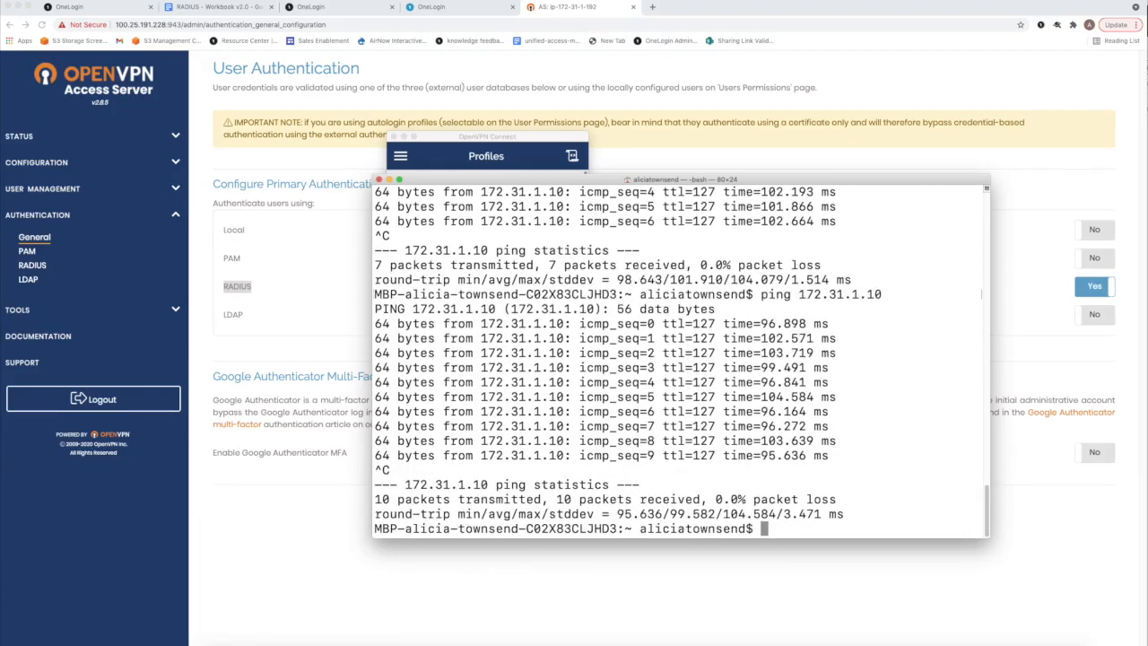
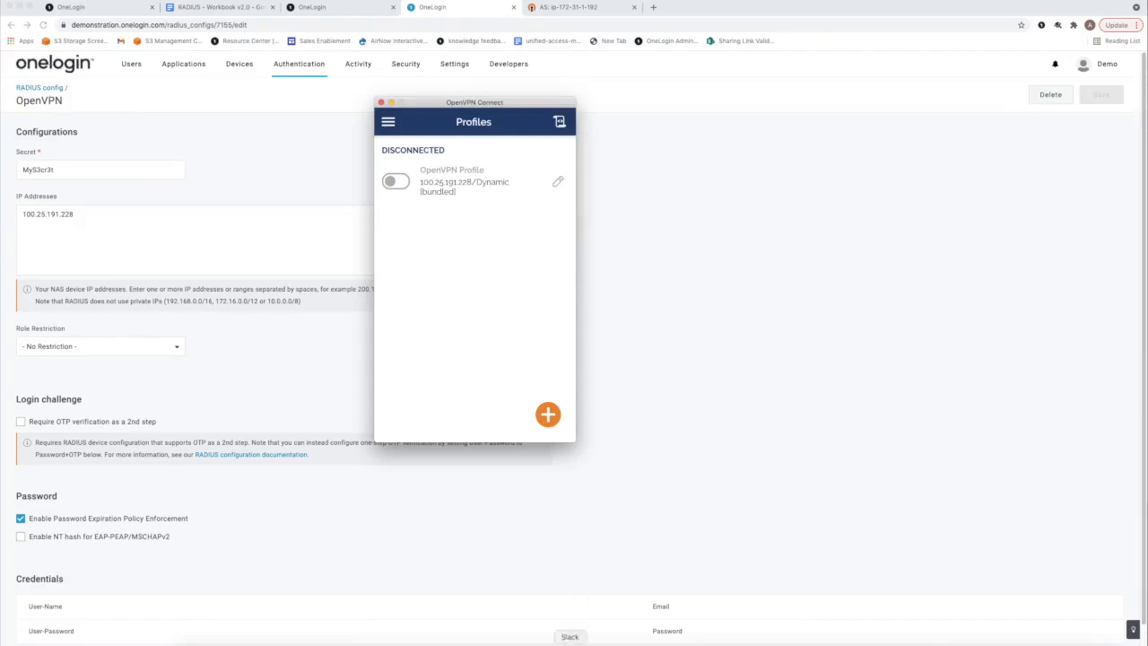
pyautogui.click(562, 633)
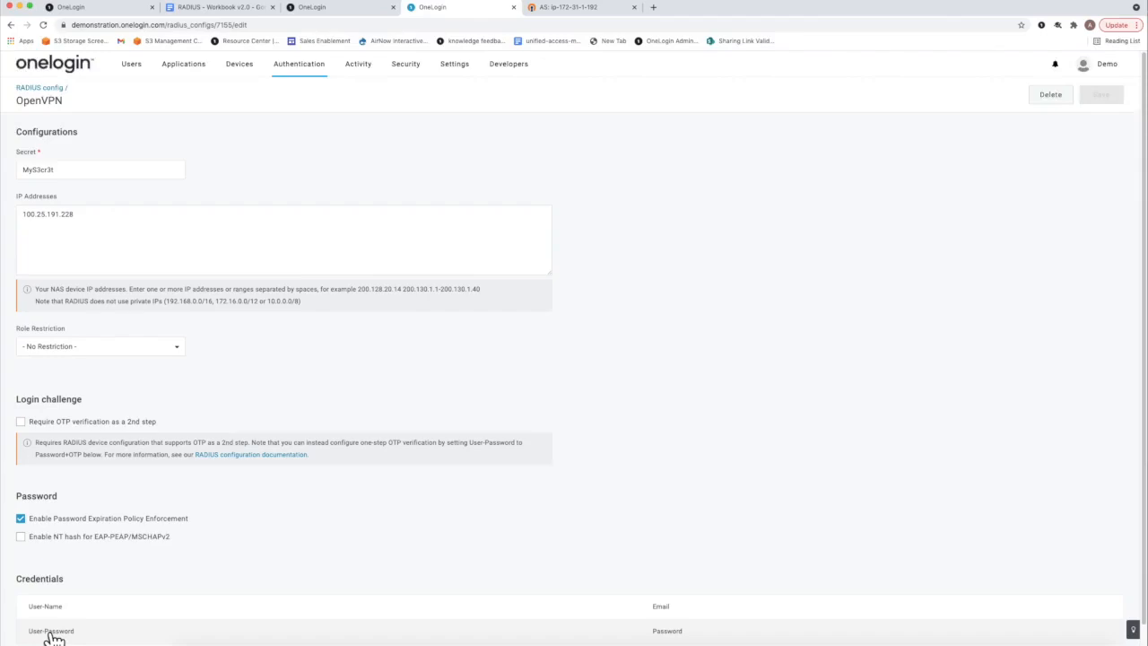
pyautogui.click(51, 633)
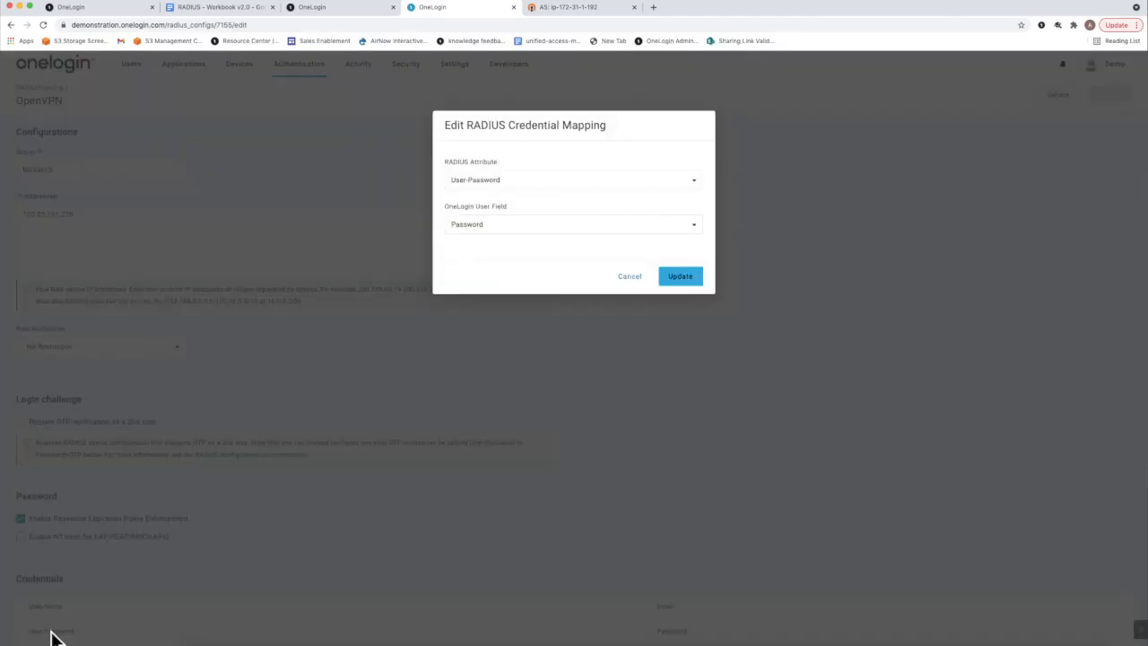
pyautogui.click(580, 234)
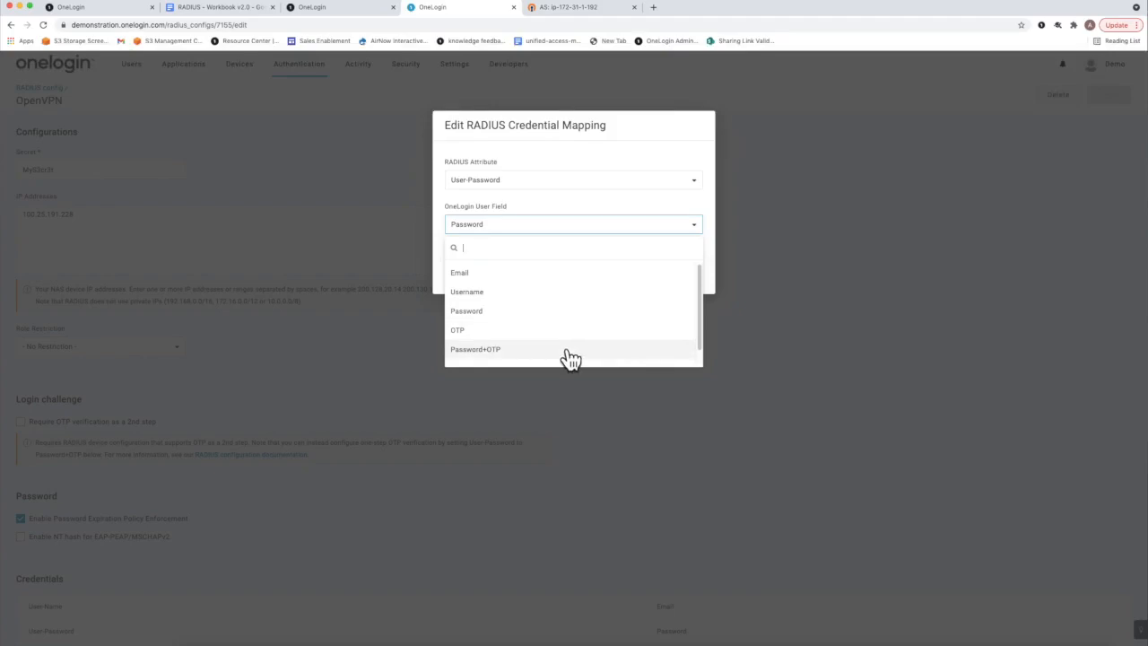
pyautogui.scroll(-1, 569, 359)
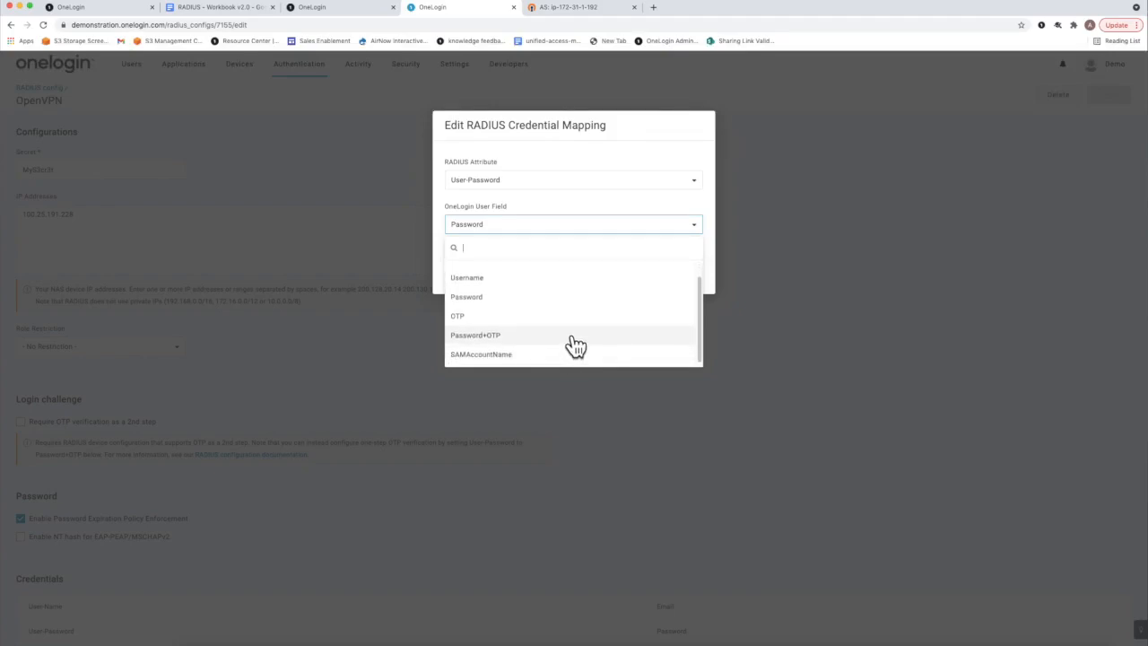
pyautogui.click(715, 270)
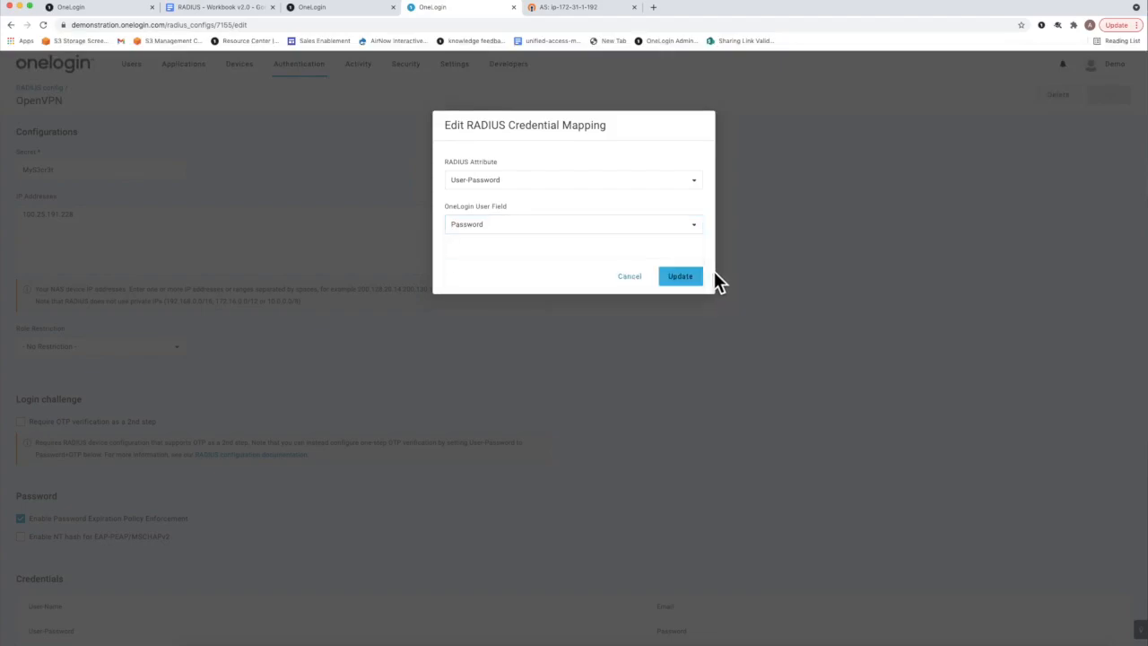
pyautogui.click(631, 277)
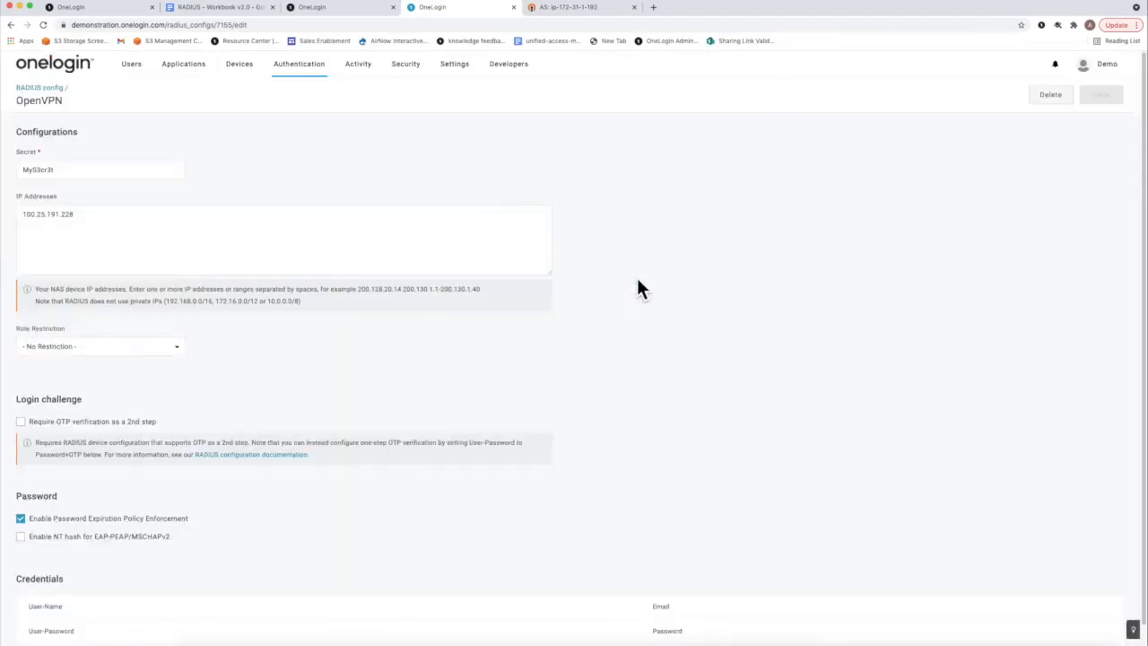
# Step: Connect the 100.25.191.228 OpenVPN profile, signing in with the admin's e-mail and password
pyautogui.click(999, 3)
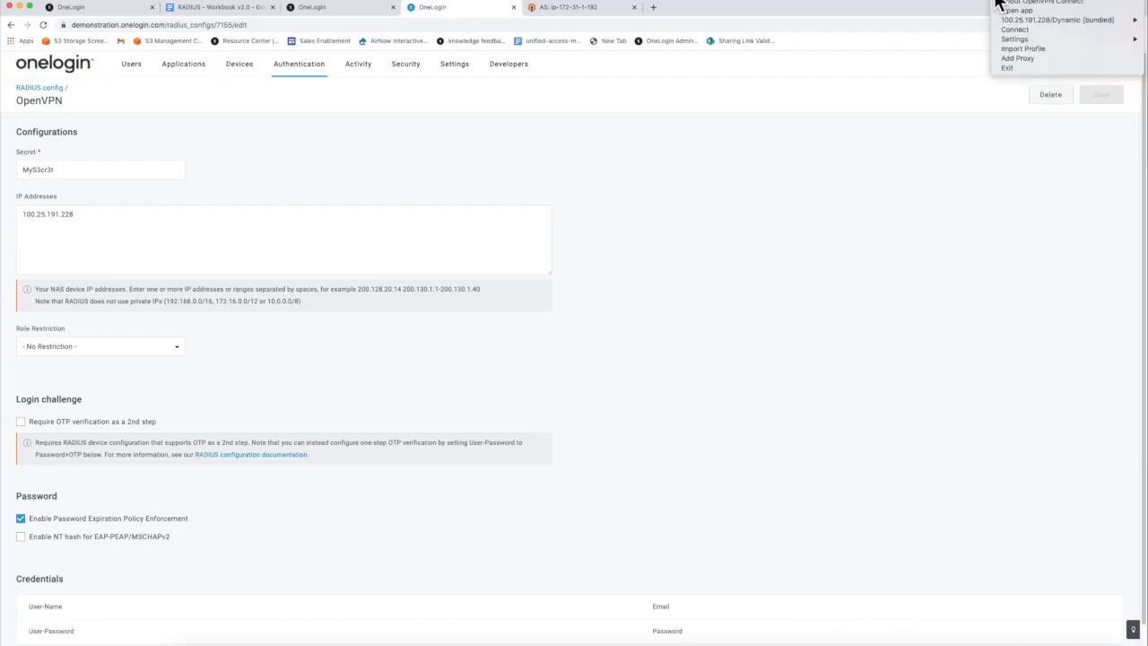
pyautogui.click(1009, 10)
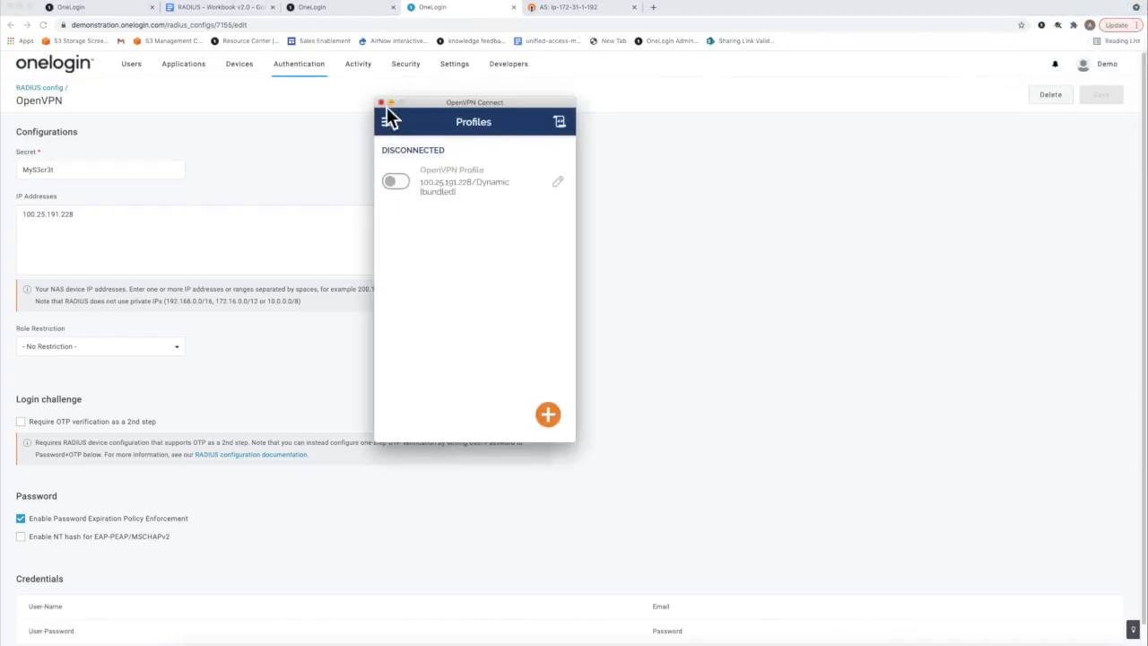
pyautogui.click(395, 183)
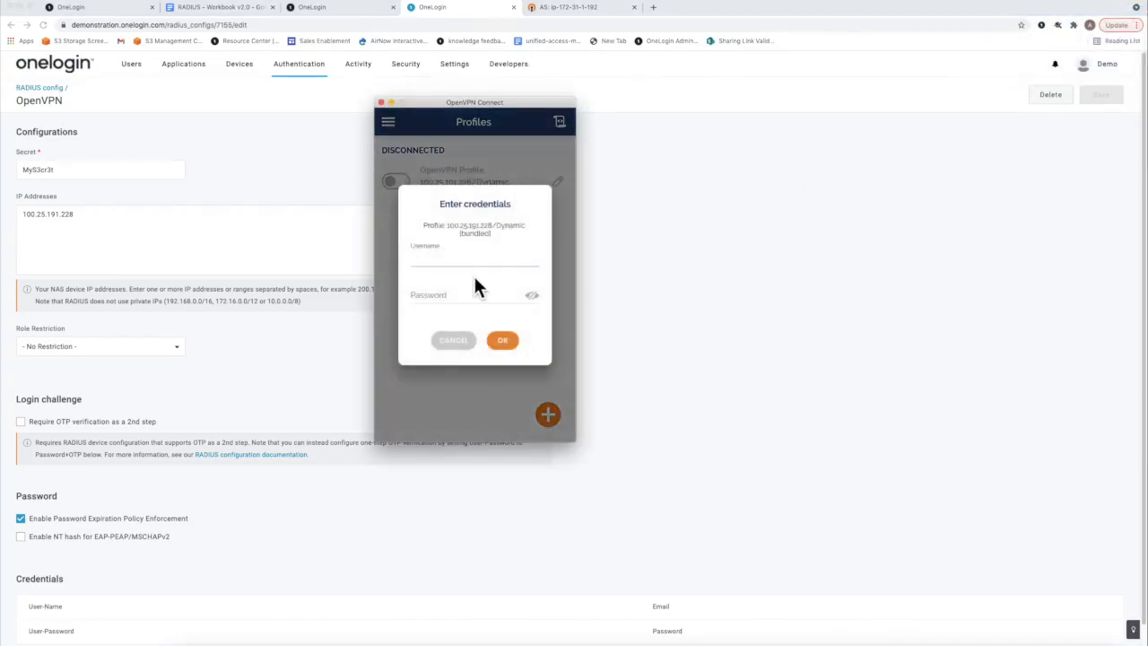
pyautogui.write('demoadmin@')
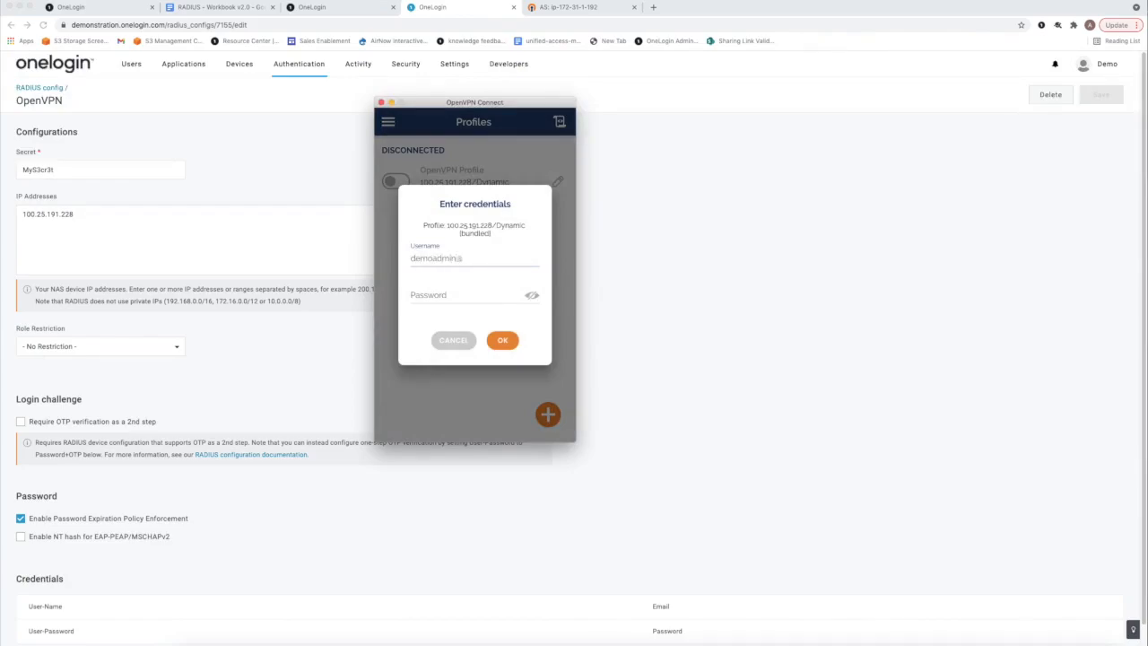
pyautogui.write('demo')
pyautogui.write('.com')
pyautogui.press('Tab')
pyautogui.write('•••••••••••••••')
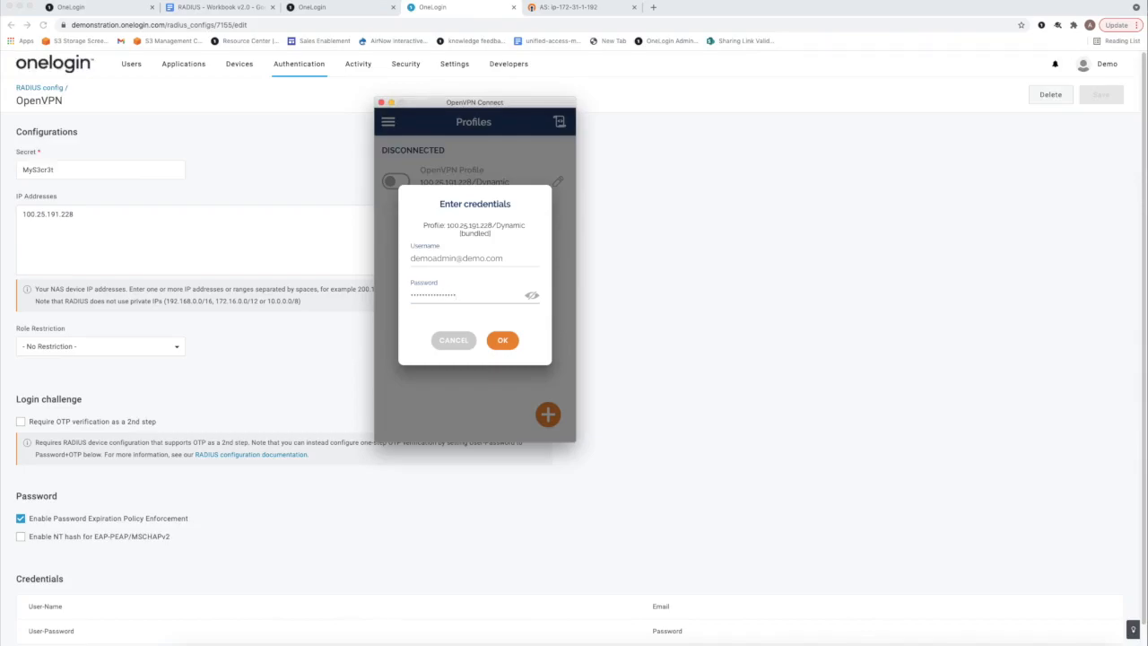
pyautogui.press('Return')
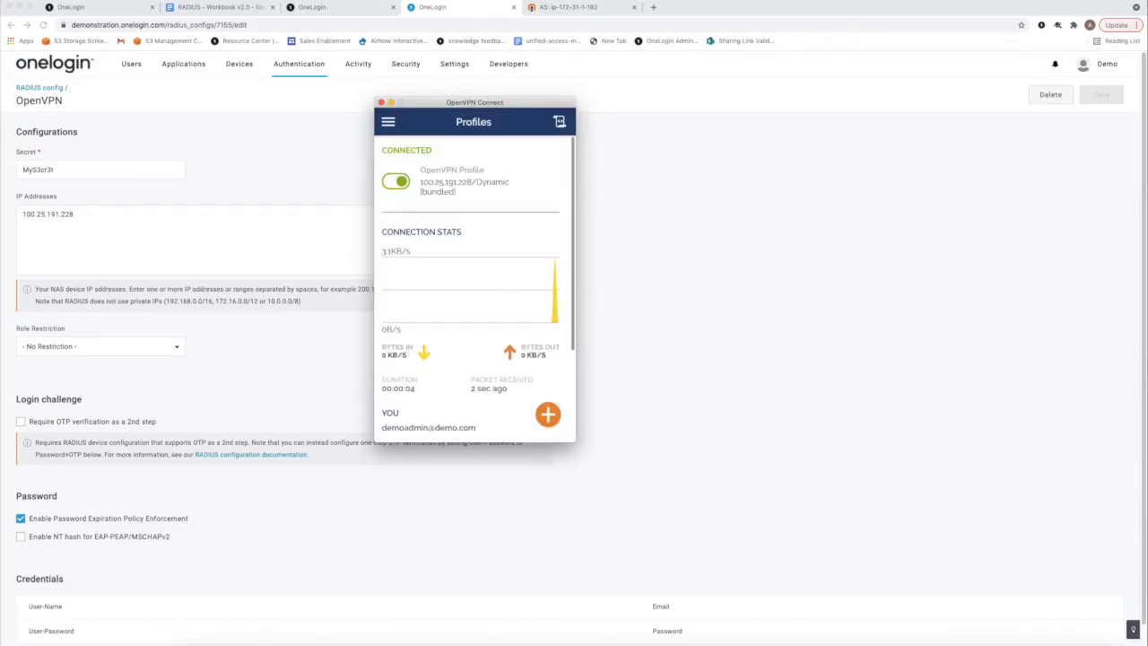
pyautogui.click(902, 642)
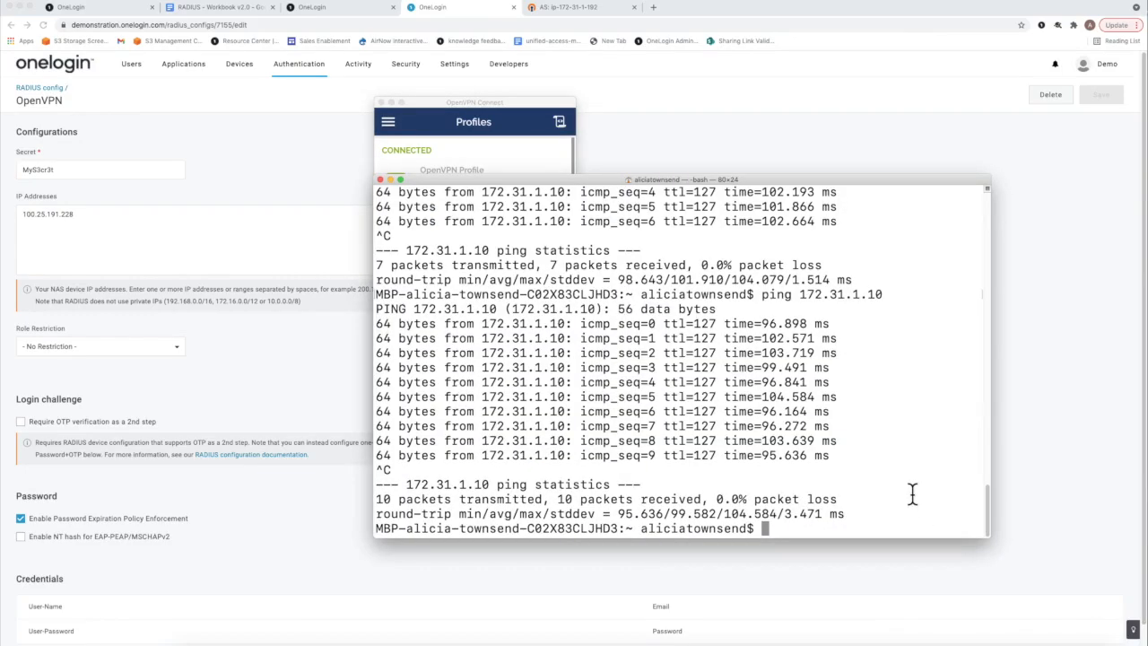
# Step: Rerun ping 172.31.1.10 to confirm 0% packet loss, then disconnect the OpenVPN profile
pyautogui.press('Up')
pyautogui.press('Return')
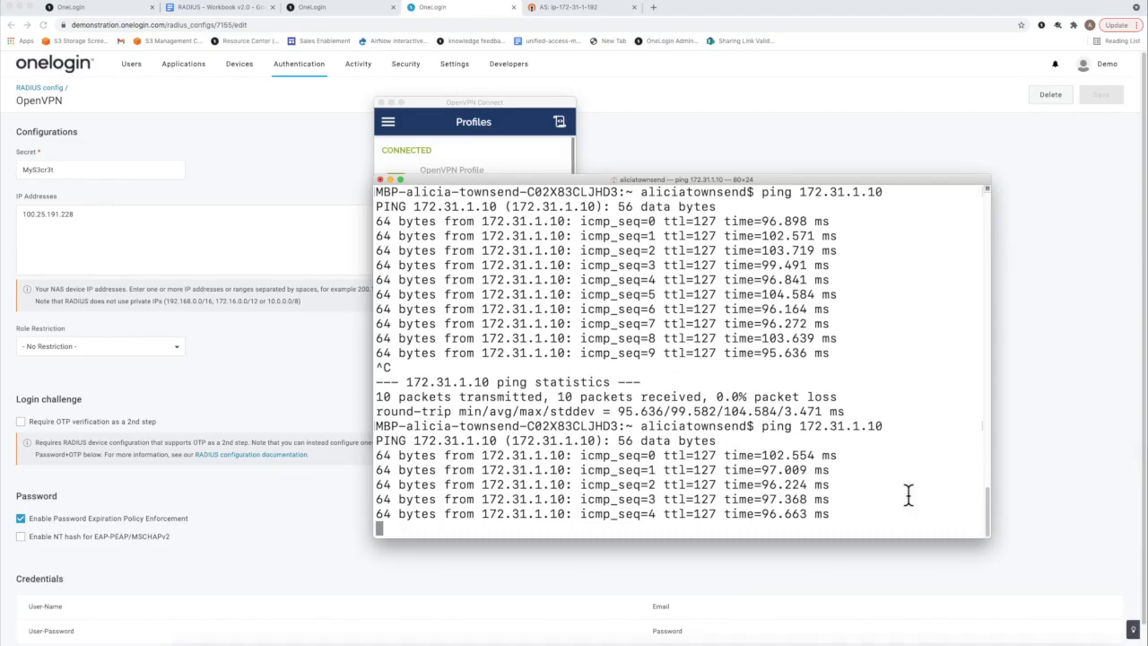
pyautogui.hotkey('ctrl', 'c')
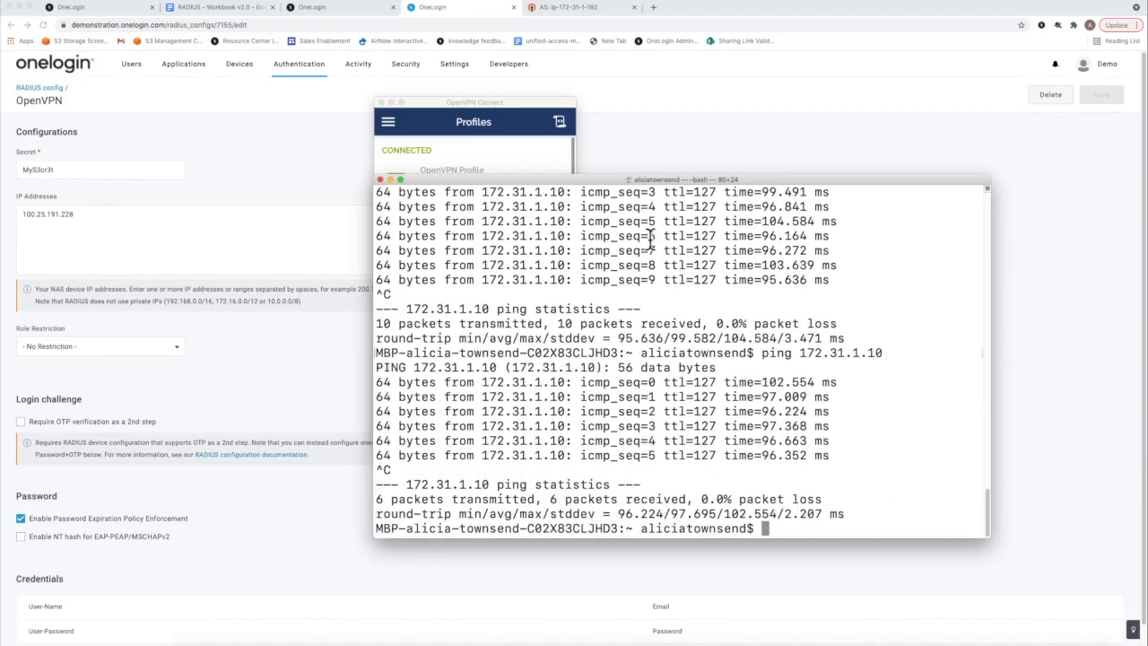
pyautogui.click(428, 165)
pyautogui.click(386, 185)
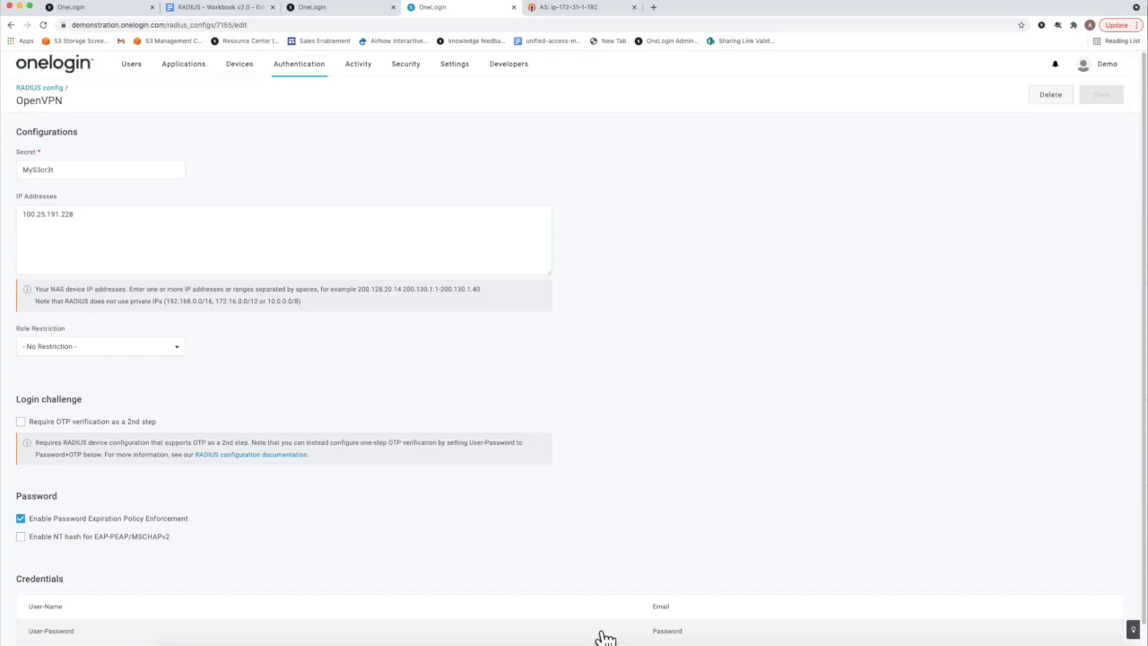
# Step: Change the User-Password credential mapping from Password to the OTP field and save it
pyautogui.click(606, 638)
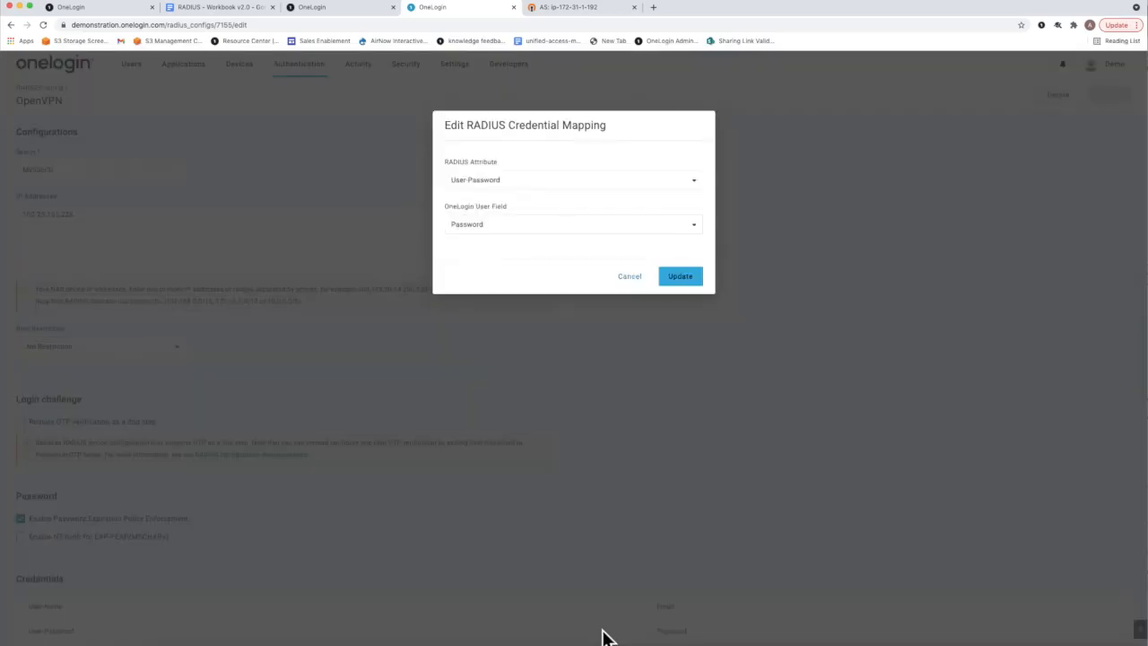
pyautogui.click(489, 226)
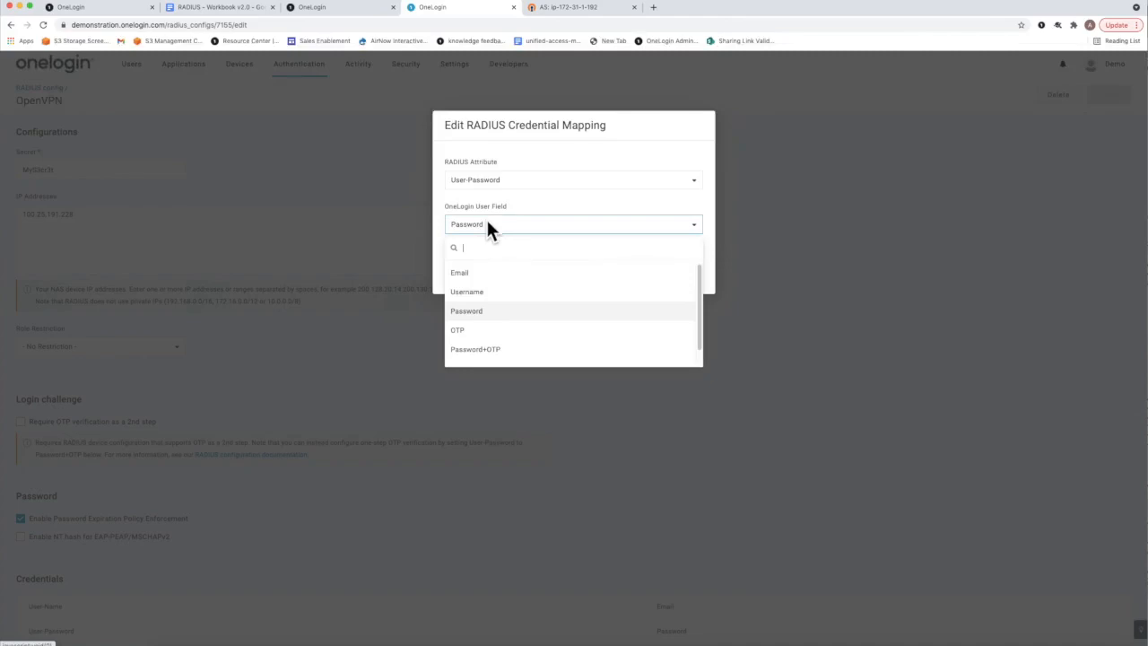
pyautogui.click(487, 332)
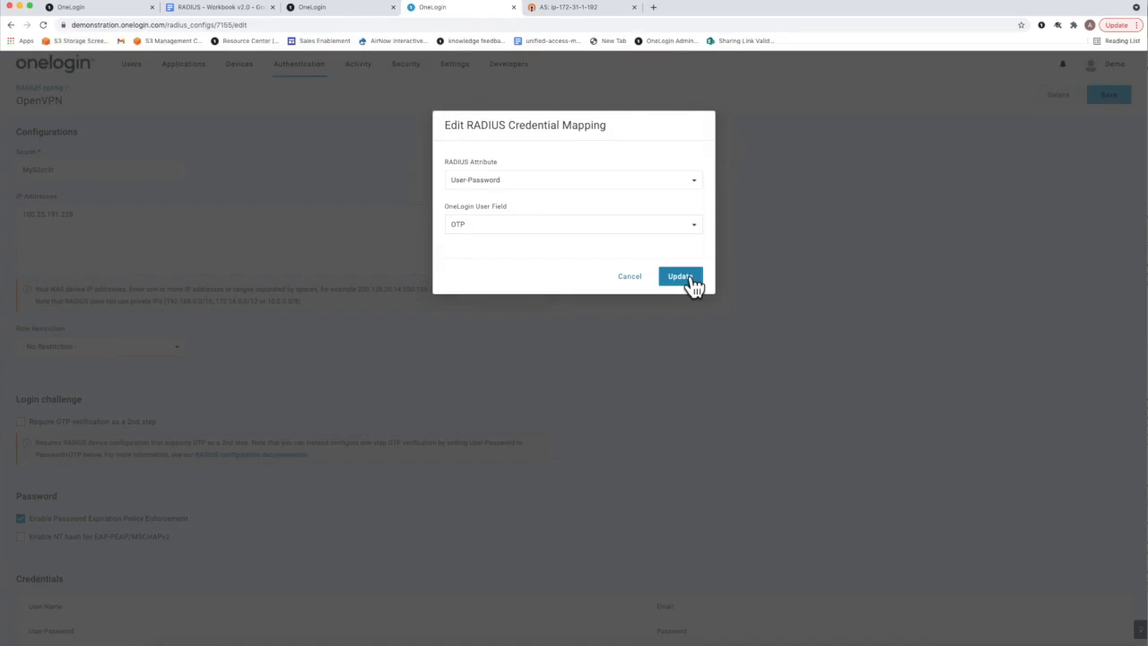
pyautogui.click(681, 277)
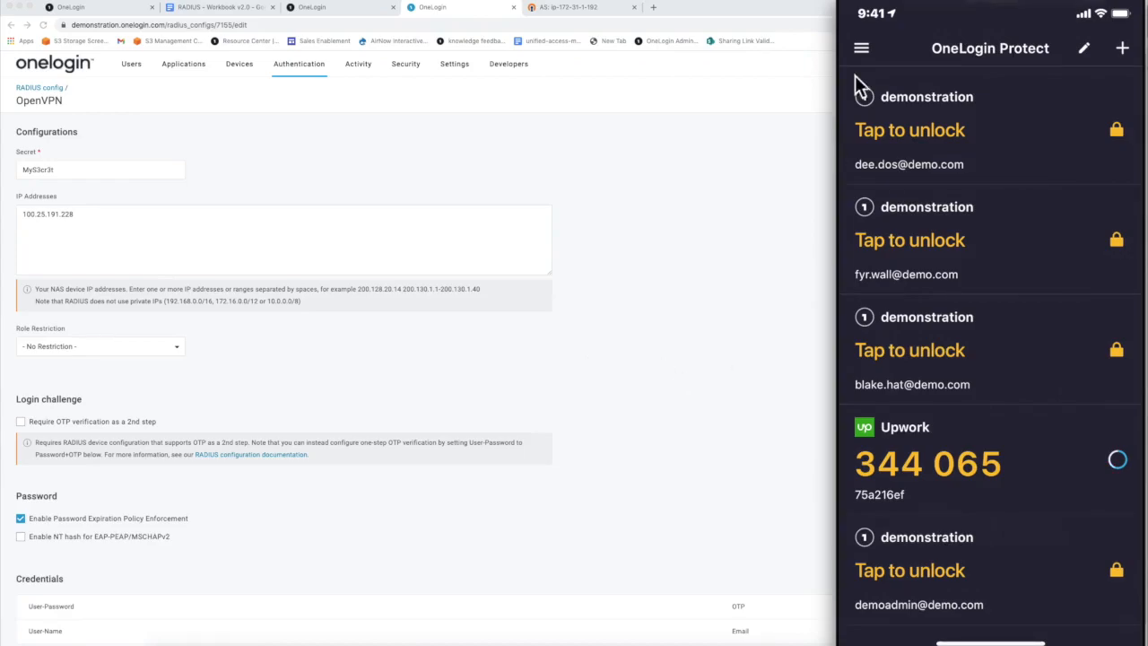
# Step: Sign in to the OpenVPN profile with the admin's e-mail and the current one-time code, checking the code before submitting
pyautogui.click(999, 5)
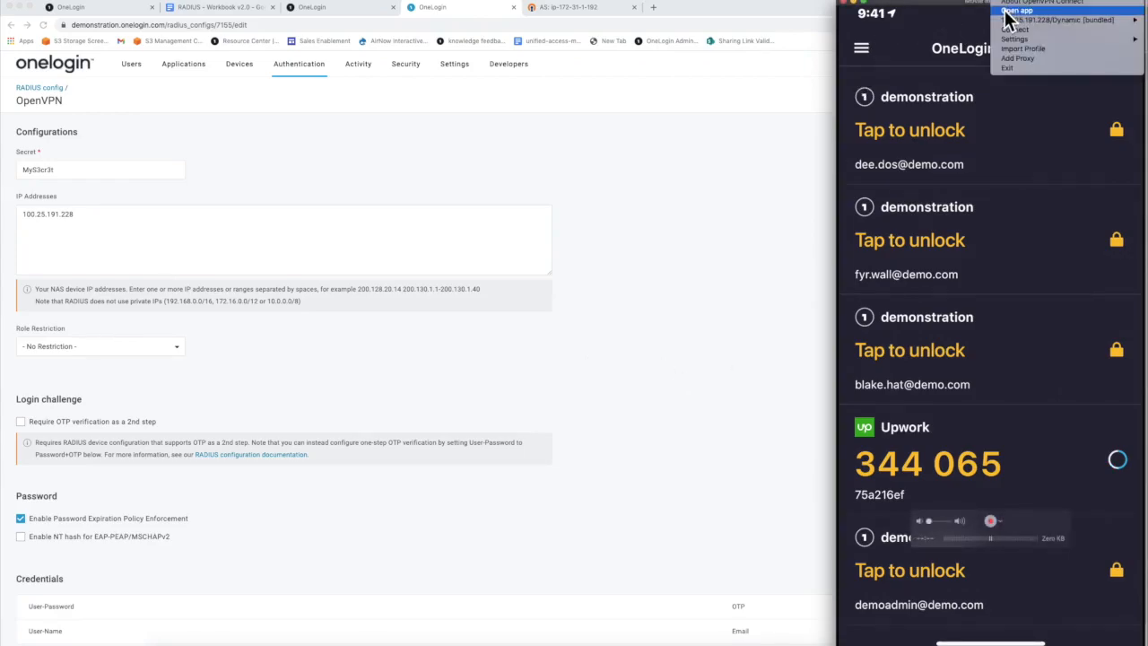
pyautogui.click(1019, 9)
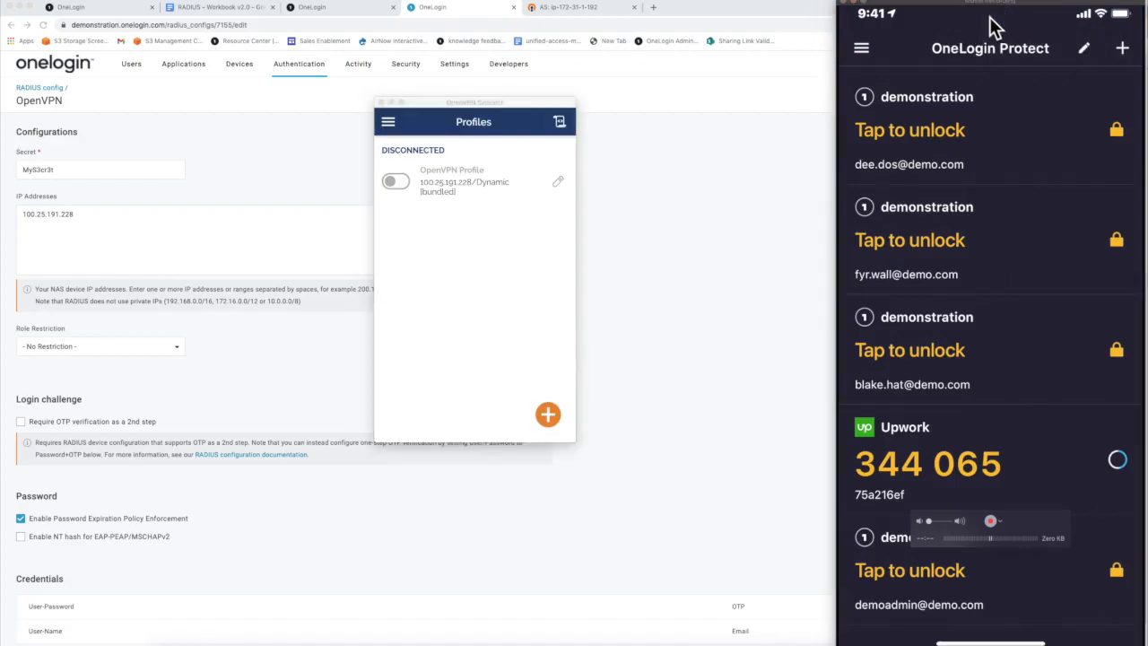
pyautogui.click(394, 182)
pyautogui.write('d')
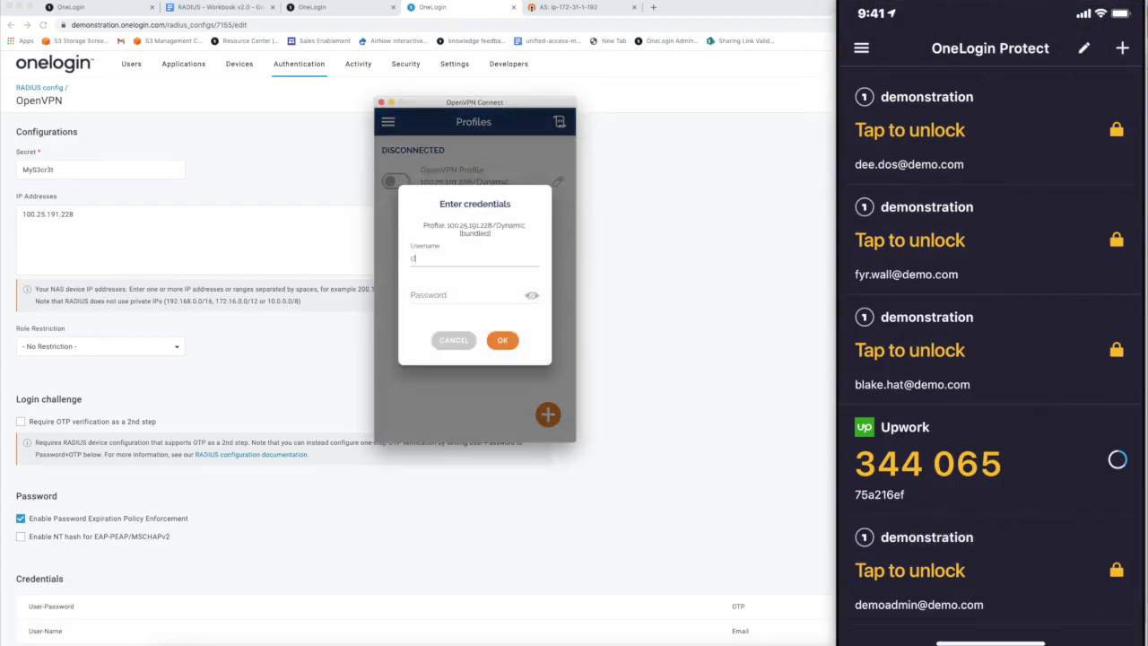
pyautogui.write('emoadmin@demo.com')
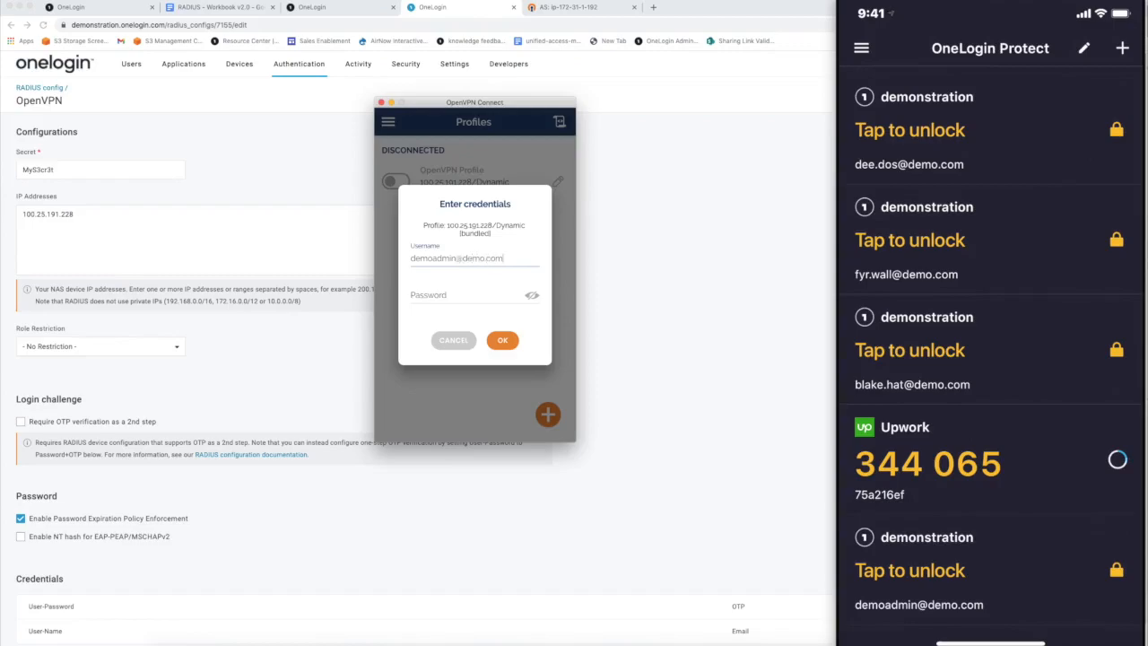
pyautogui.click(442, 295)
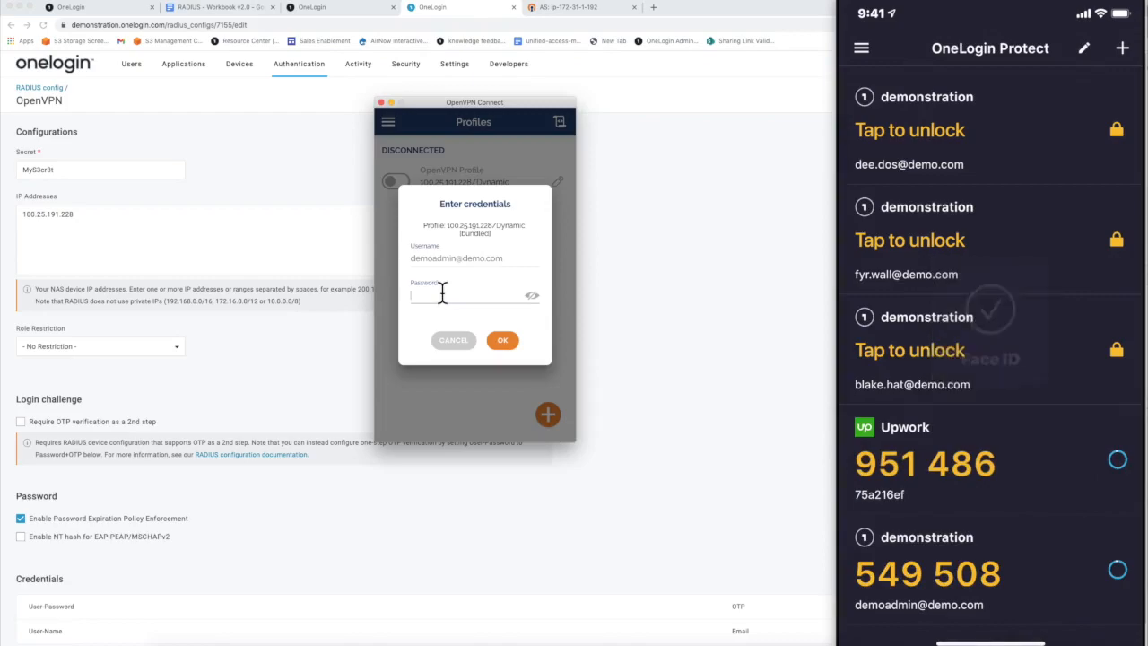
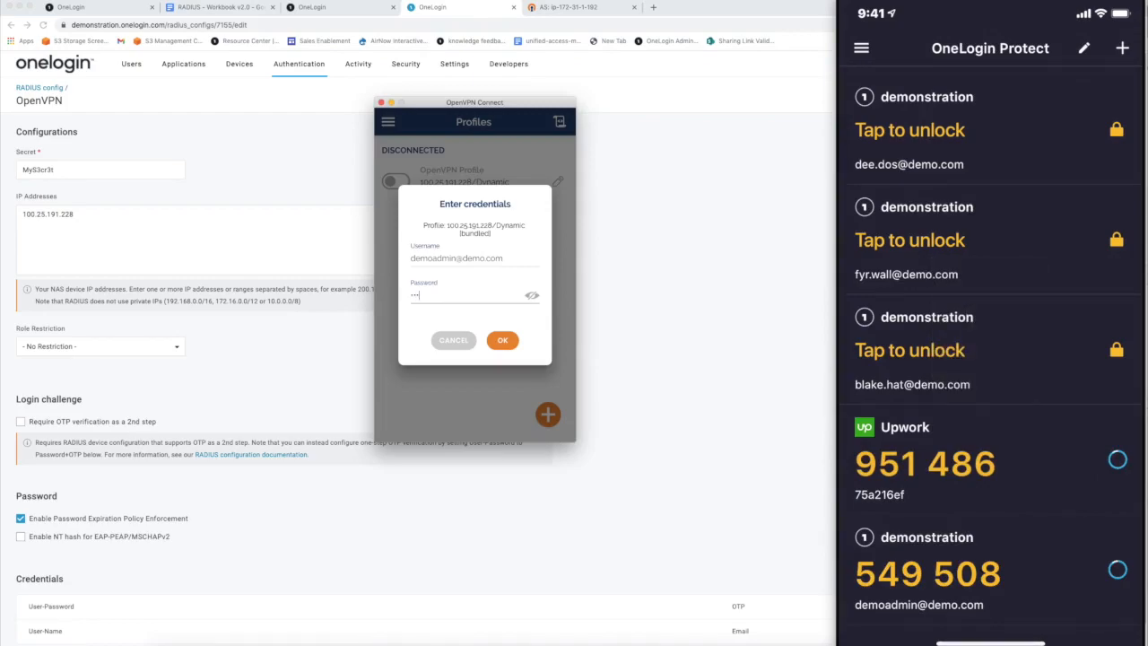
pyautogui.click(531, 296)
pyautogui.click(504, 345)
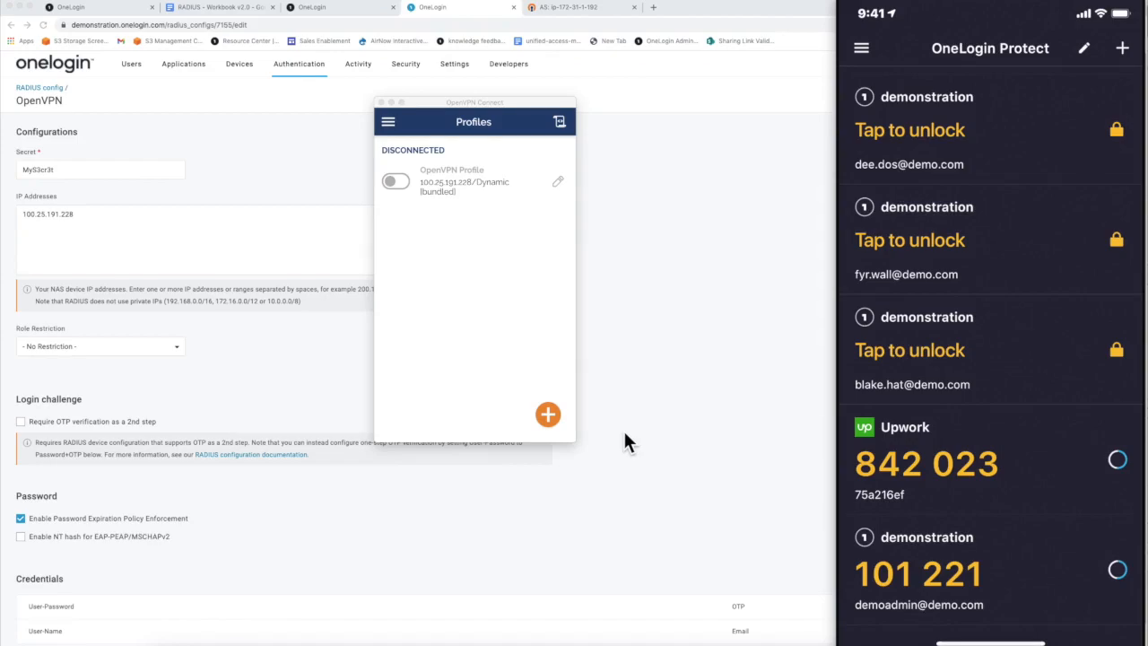
# Step: Reopen the User-Password mapping to confirm it is set to OTP, then return to OpenVPN Connect
pyautogui.click(572, 617)
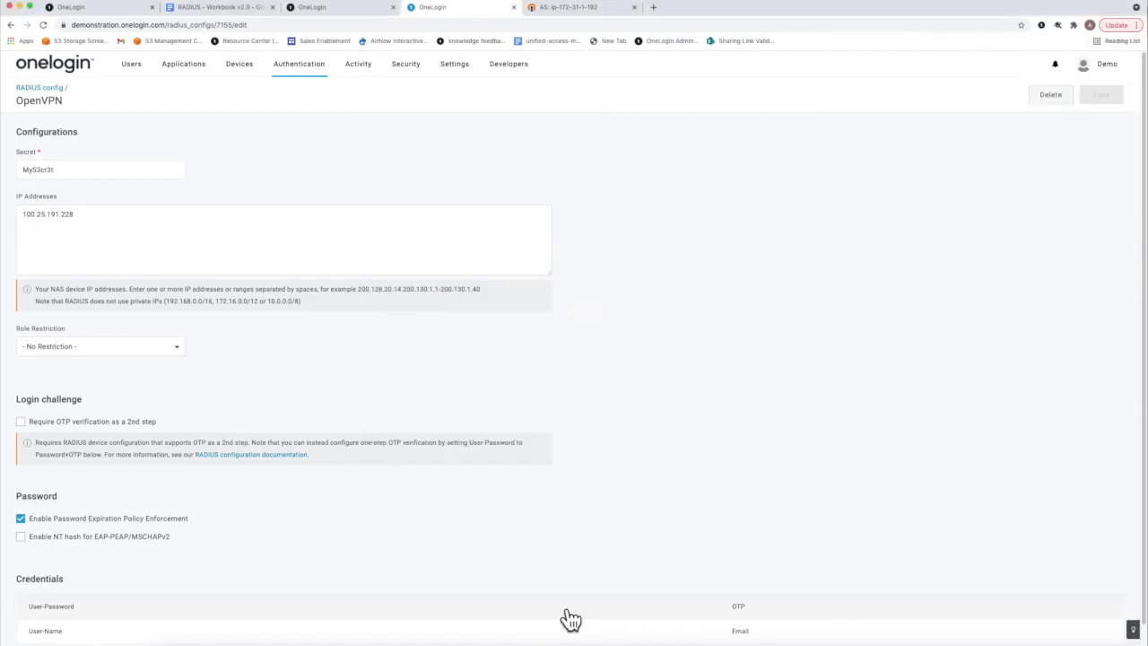
pyautogui.click(570, 619)
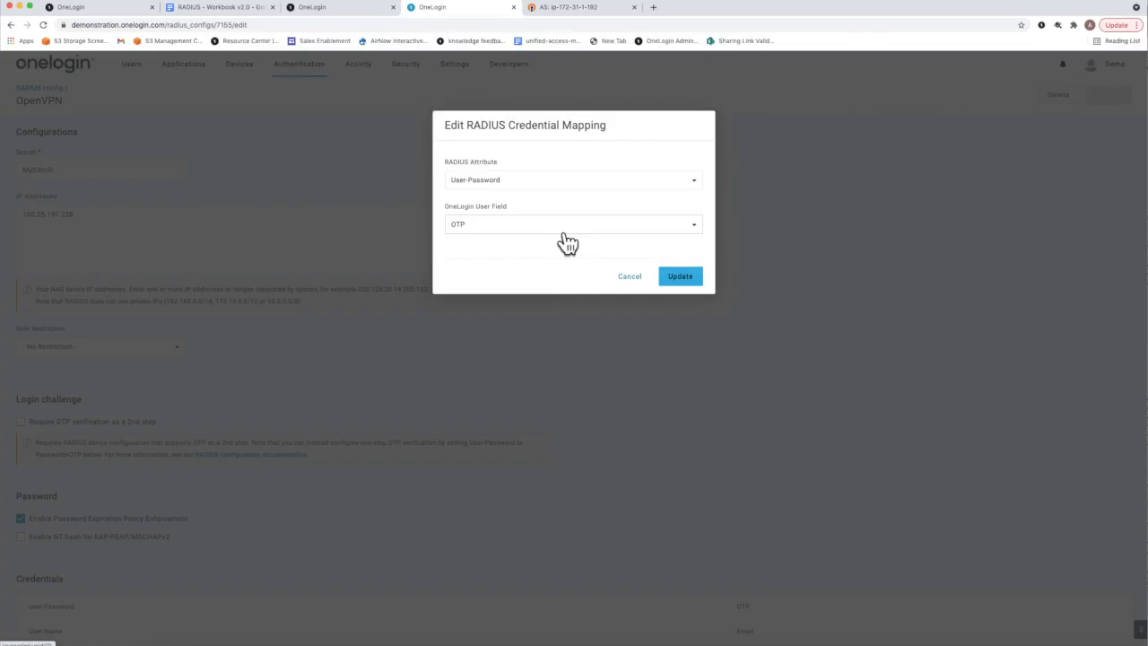
pyautogui.click(825, 644)
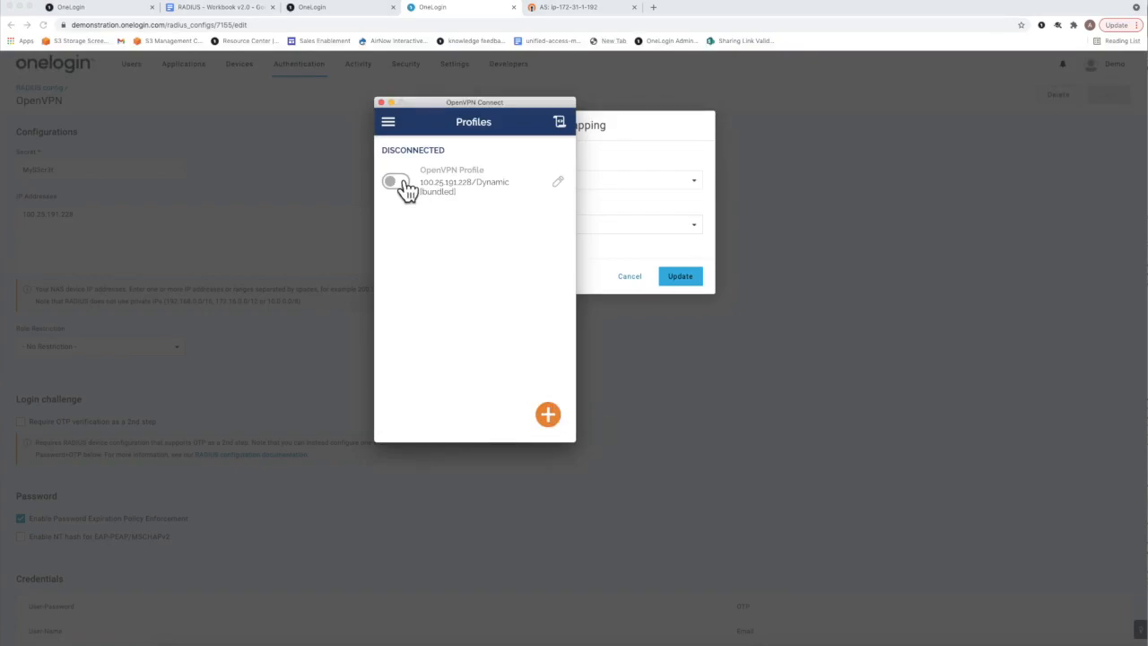
# Step: Retry the VPN sign-in with the admin's e-mail and the push keyword as password, checking it before submitting
pyautogui.click(928, 643)
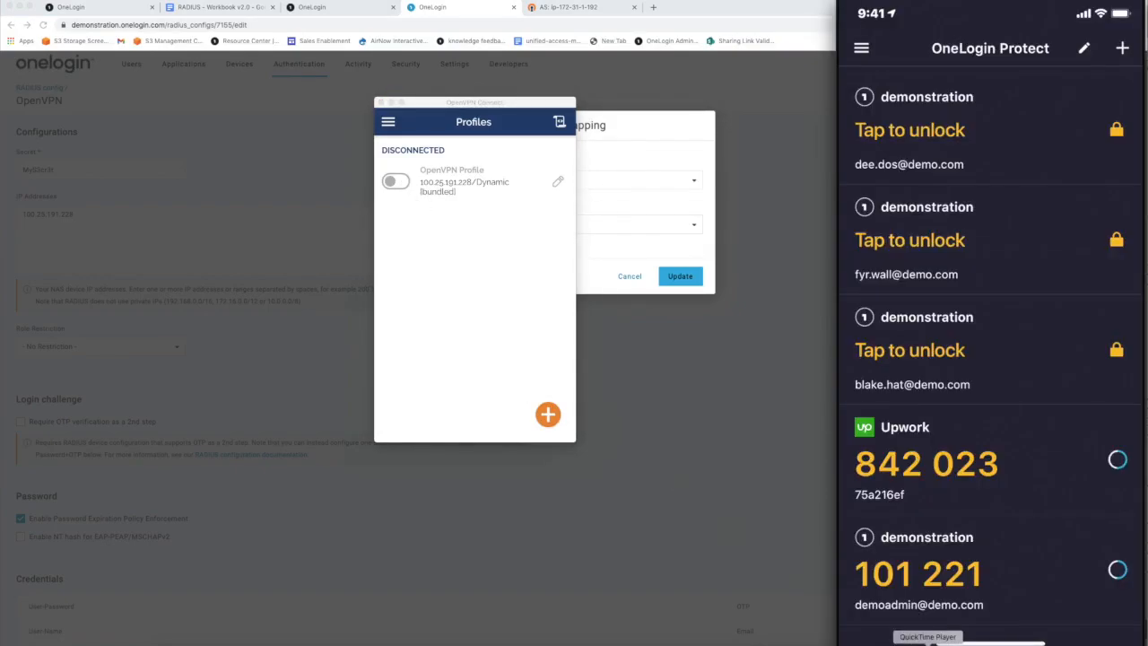
pyautogui.click(391, 186)
pyautogui.click(394, 182)
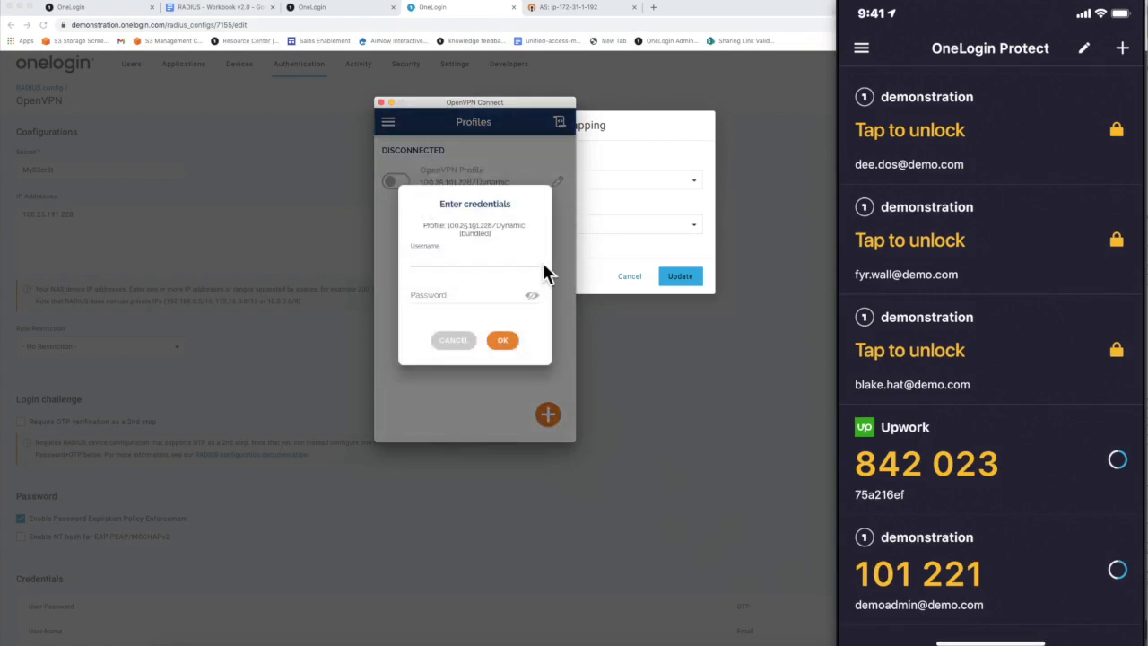
pyautogui.write('demoadmin@demo.com')
pyautogui.press('Tab')
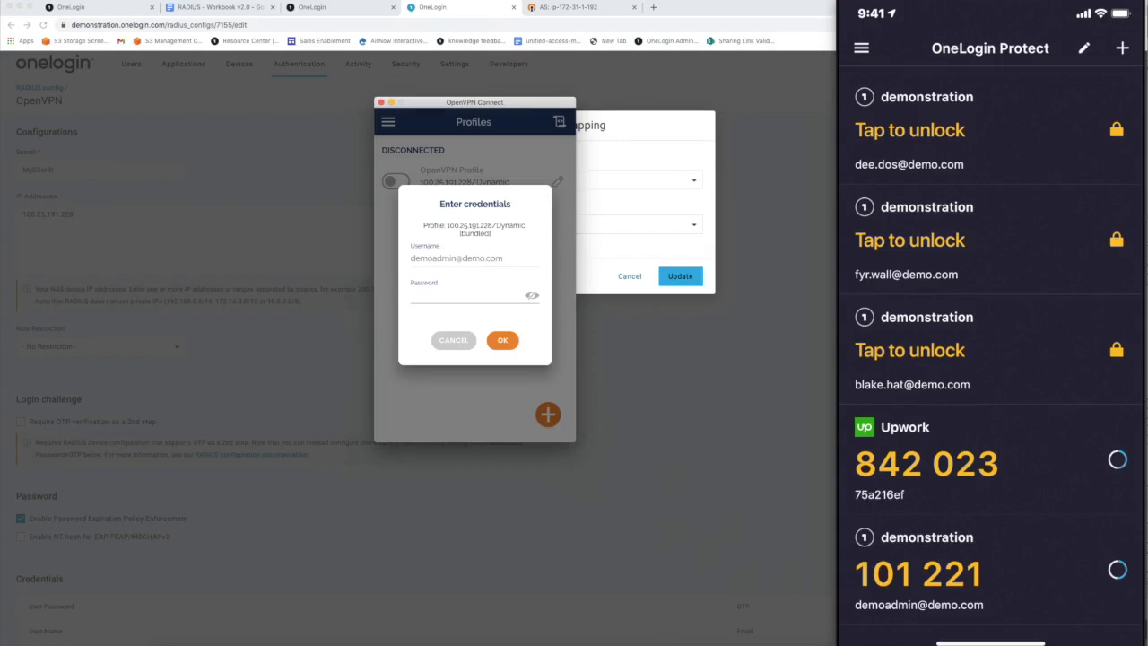
pyautogui.write('••••')
pyautogui.click(532, 296)
pyautogui.click(505, 342)
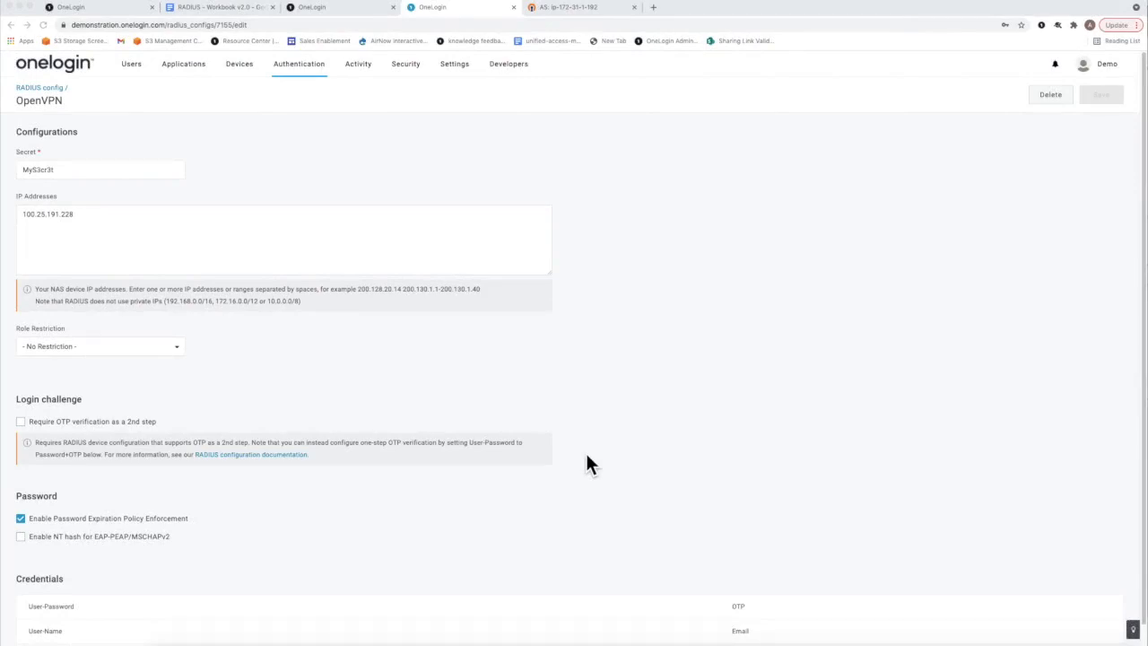
# Step: Switch the User-Password credential mapping from OTP to Password+OTP and update it
pyautogui.click(541, 610)
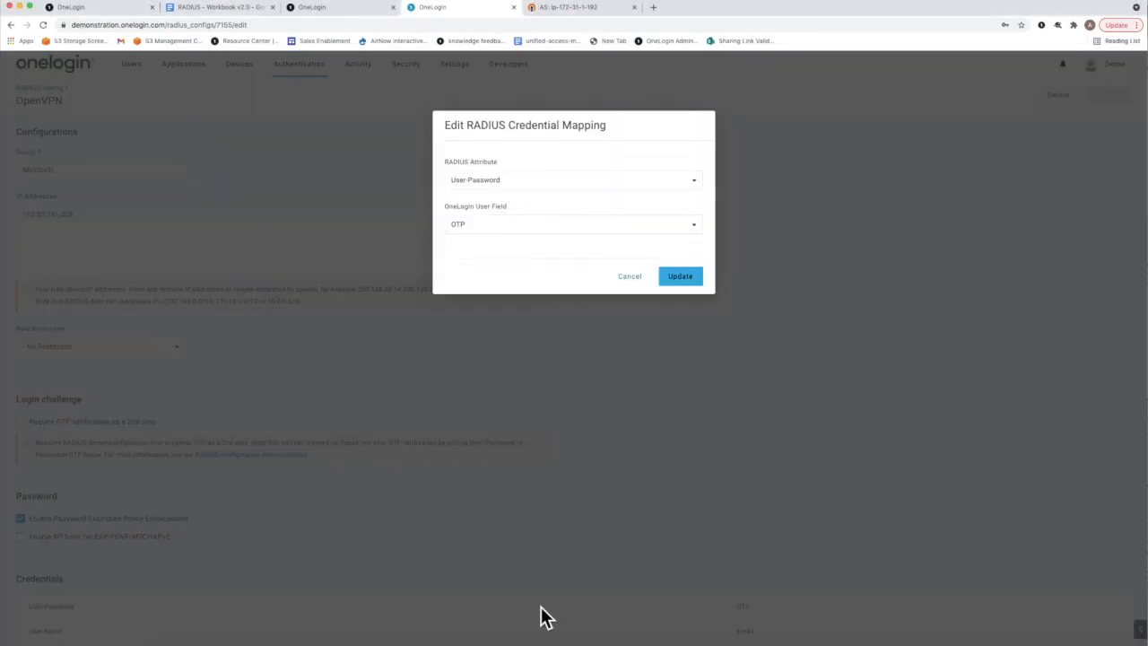
pyautogui.click(498, 232)
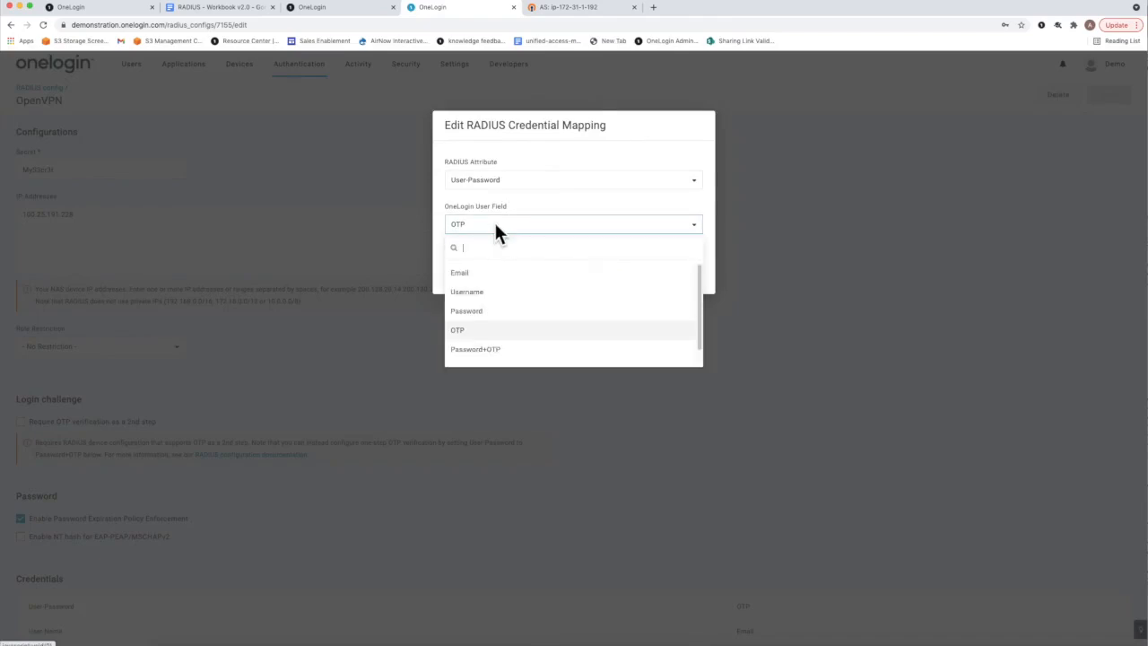
pyautogui.click(502, 352)
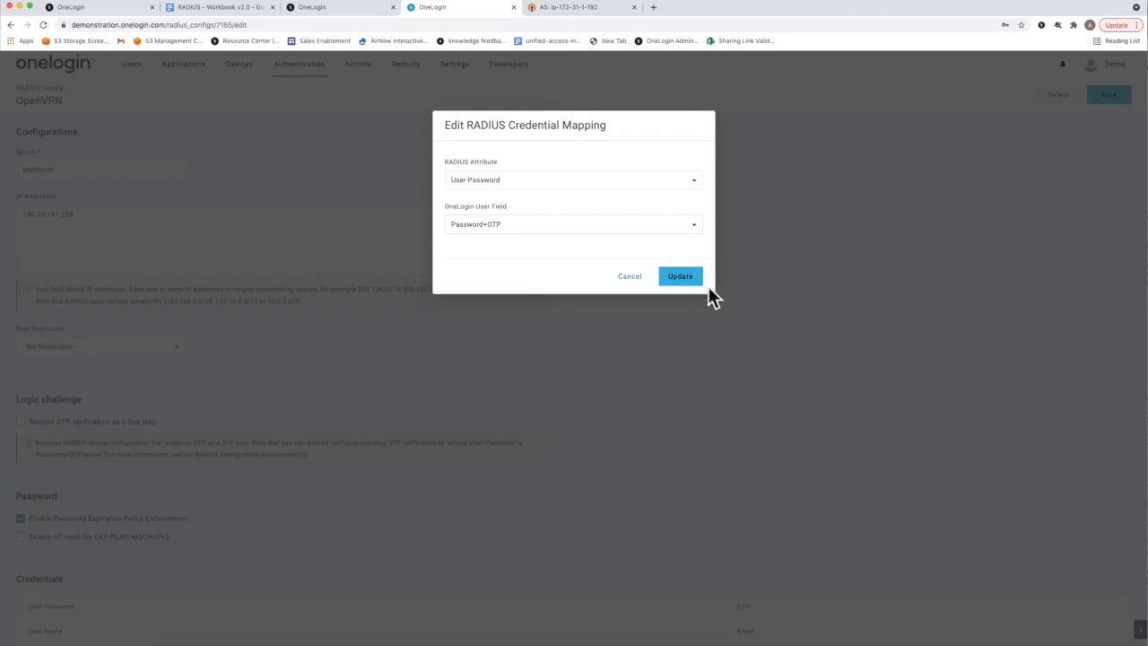
pyautogui.click(685, 279)
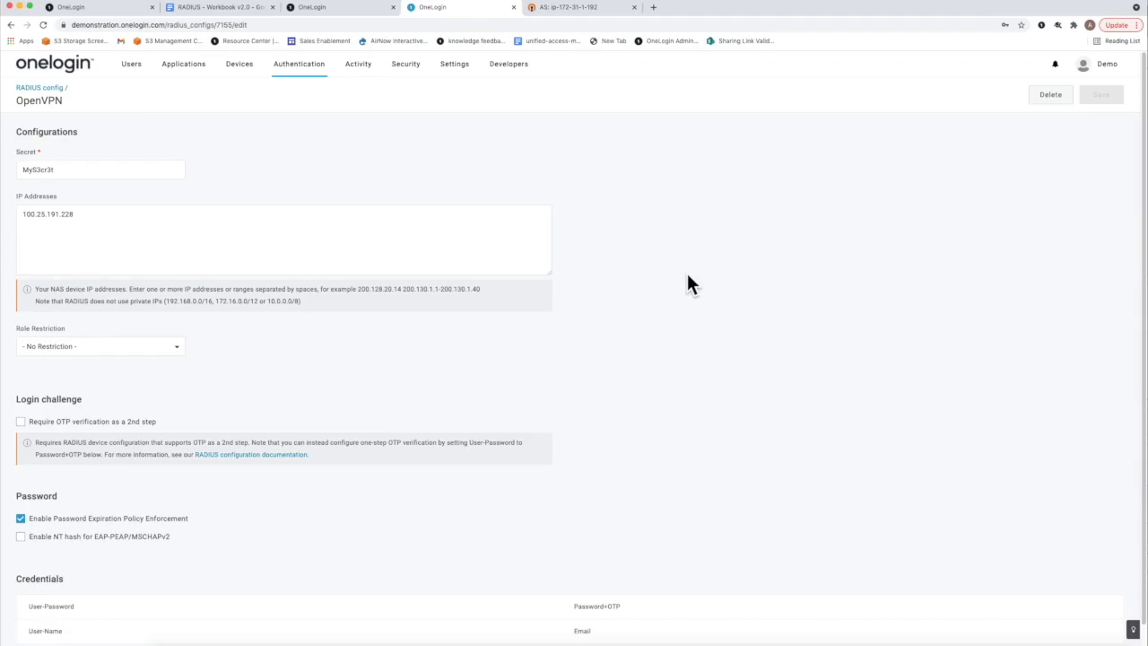
# Step: Sign in to the VPN with the admin's e-mail and the password with the current OTP code appended
pyautogui.click(927, 644)
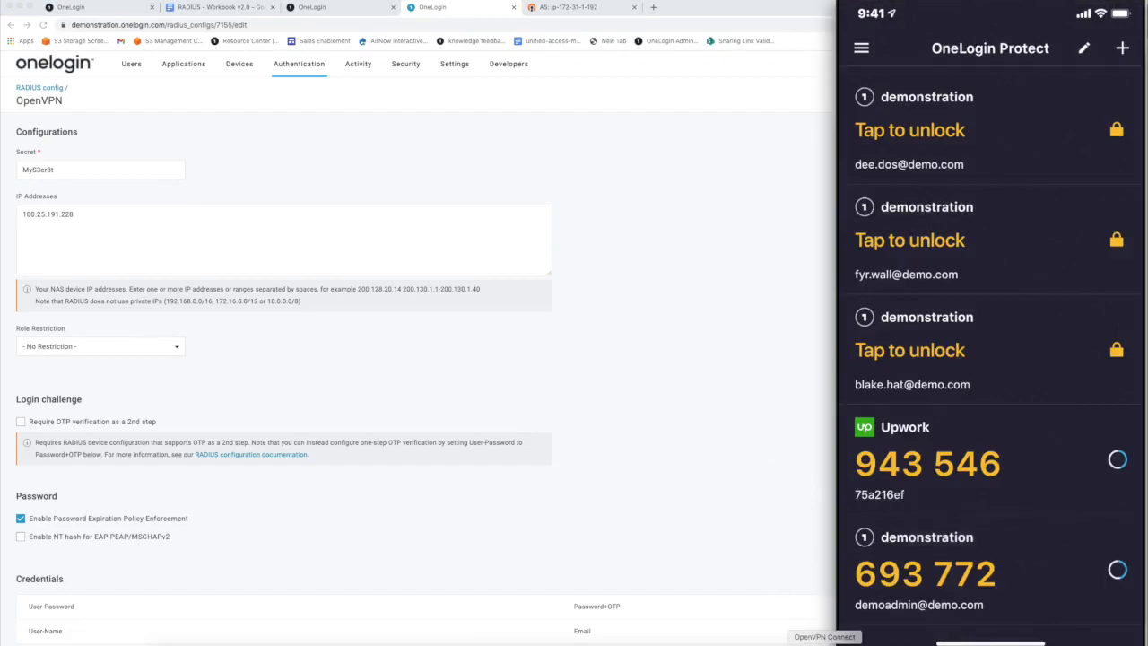
pyautogui.click(824, 644)
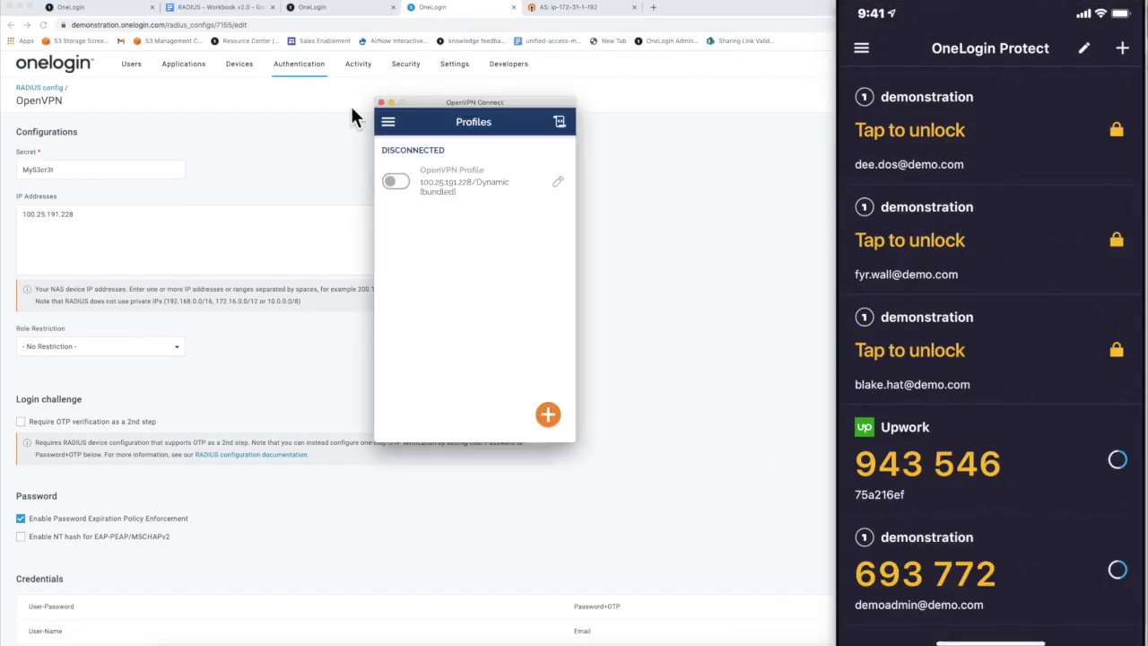
pyautogui.click(402, 185)
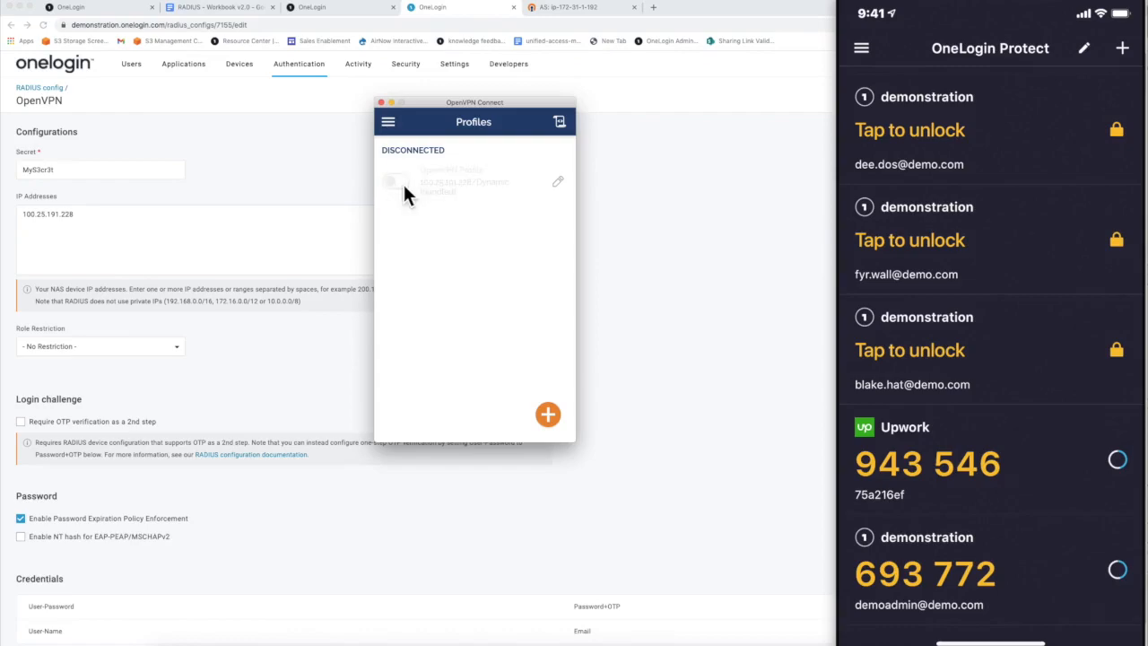
pyautogui.write('demoadmin@demo.com')
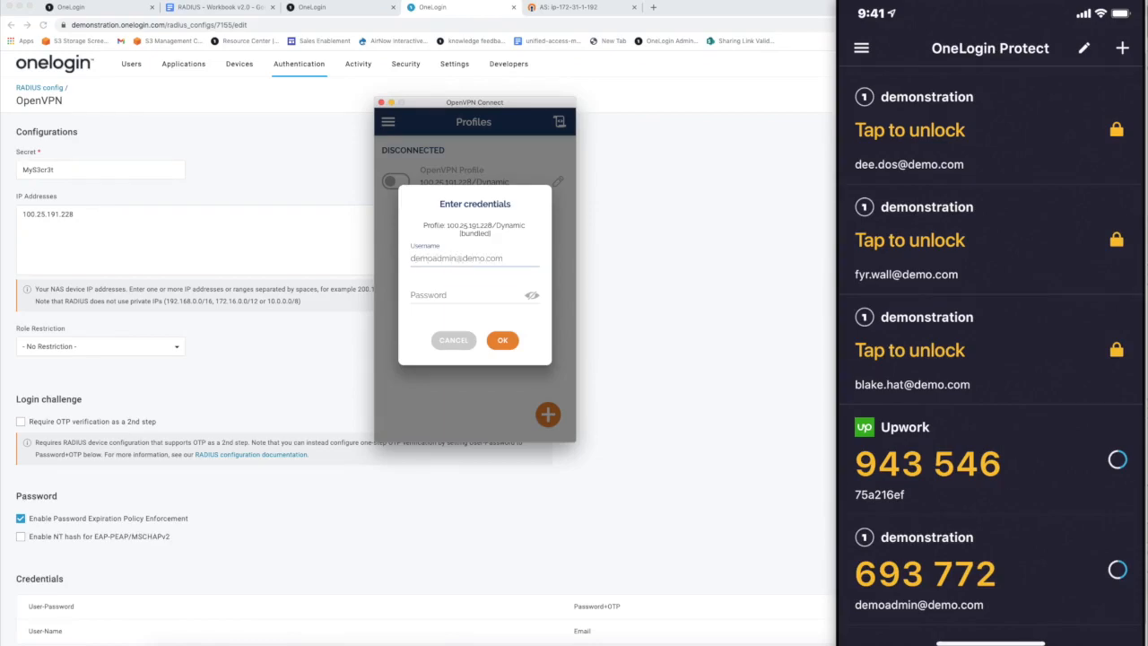
pyautogui.click(449, 295)
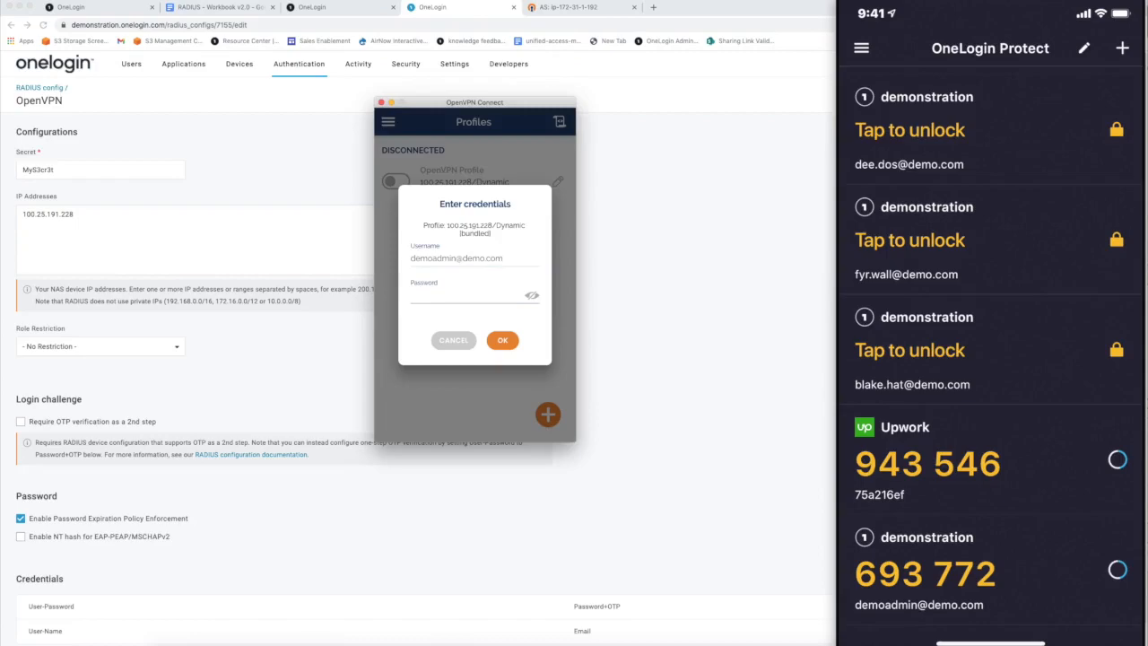
pyautogui.write('••••••••')
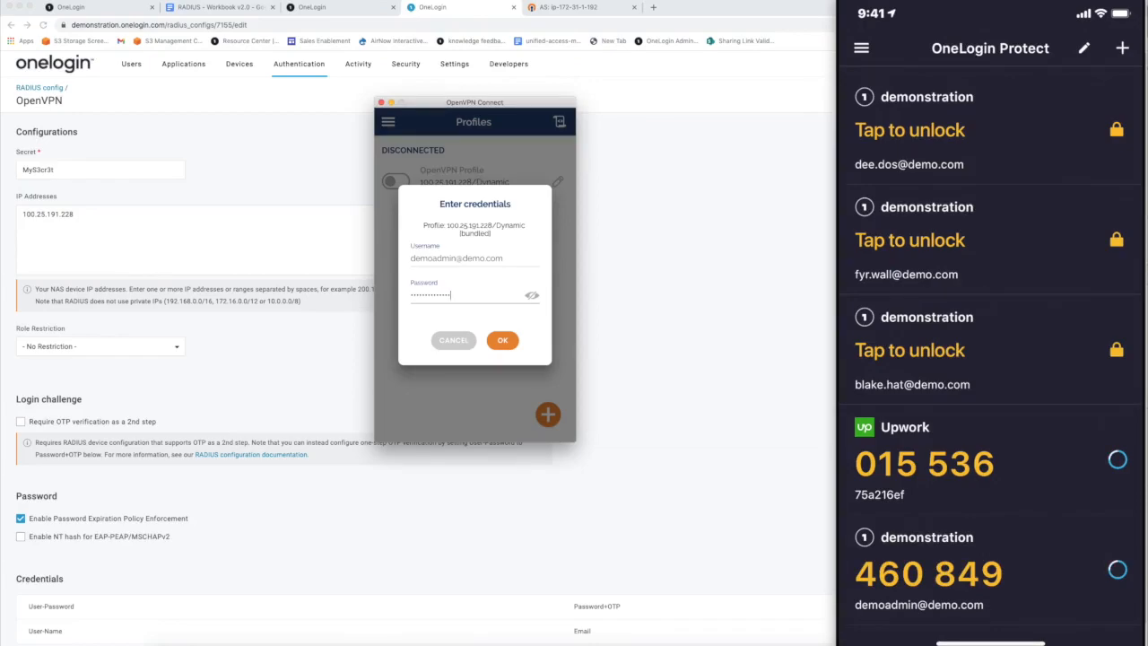
pyautogui.click(531, 295)
pyautogui.moveTo(440, 298); pyautogui.dragTo(408, 305)
pyautogui.click(504, 342)
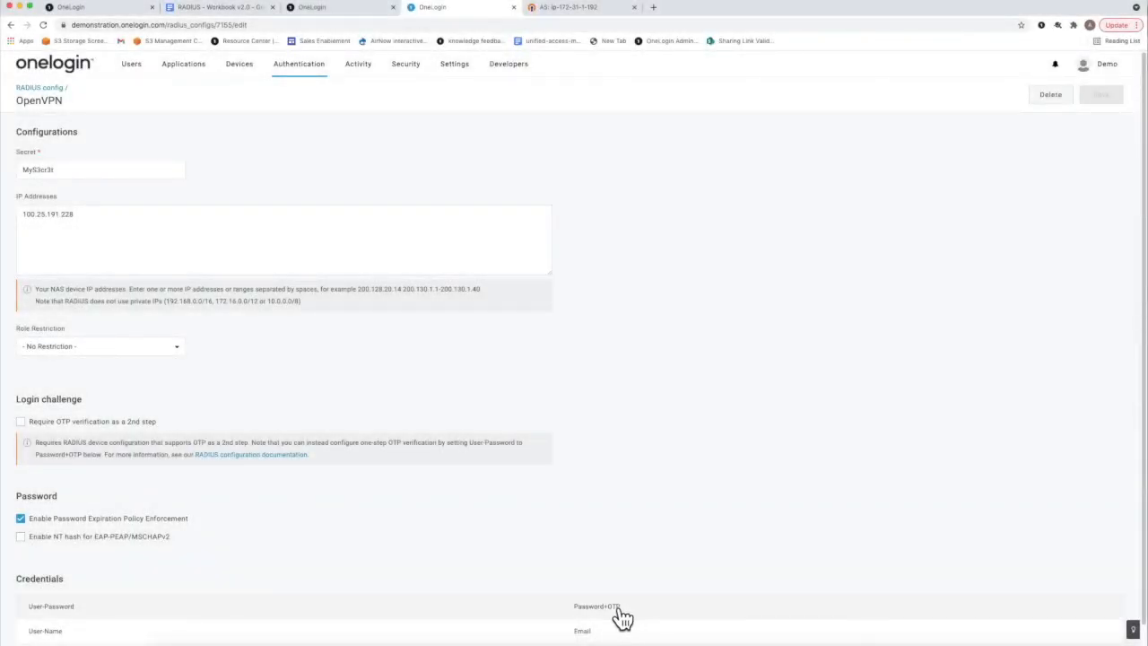
# Step: Reopen the User-Password mapping, still set to Password+OTP, and cancel without changes
pyautogui.click(622, 617)
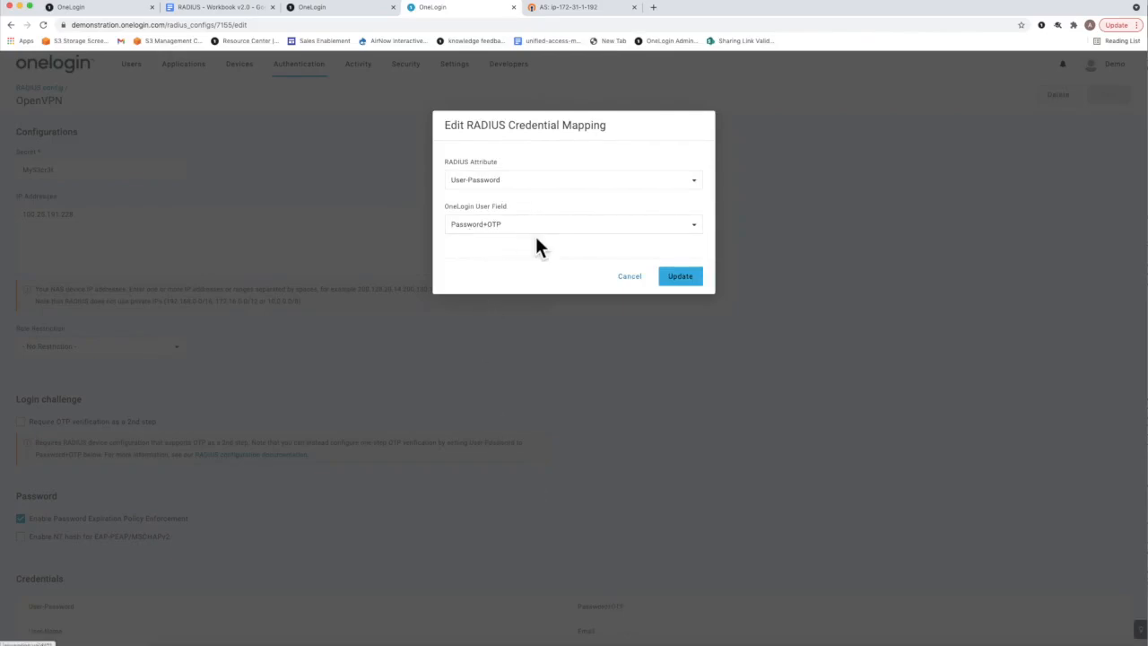
pyautogui.click(631, 278)
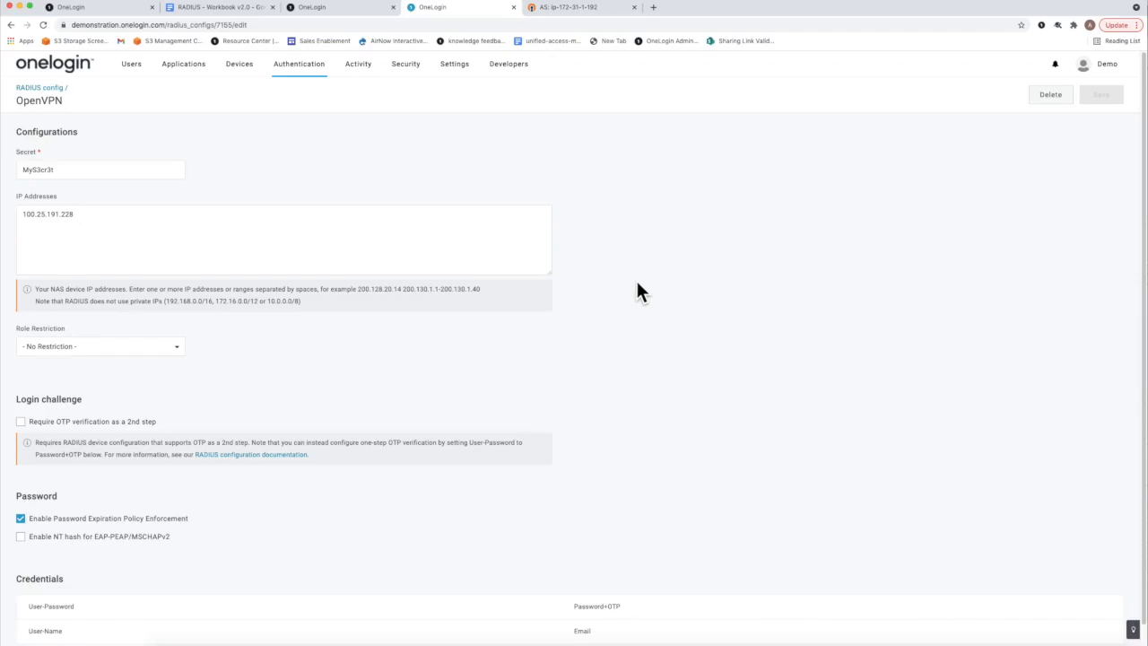
# Step: Connect the OpenVPN profile with the admin's e-mail and password, revealing the password to check it first
pyautogui.click(825, 642)
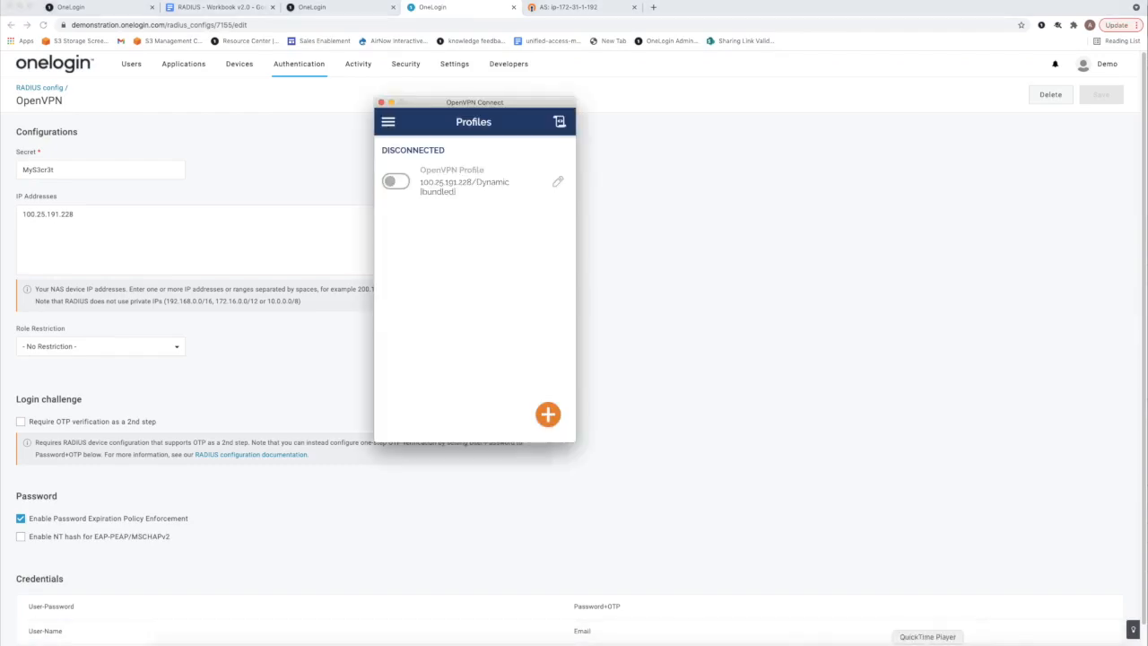
pyautogui.click(400, 178)
pyautogui.click(399, 184)
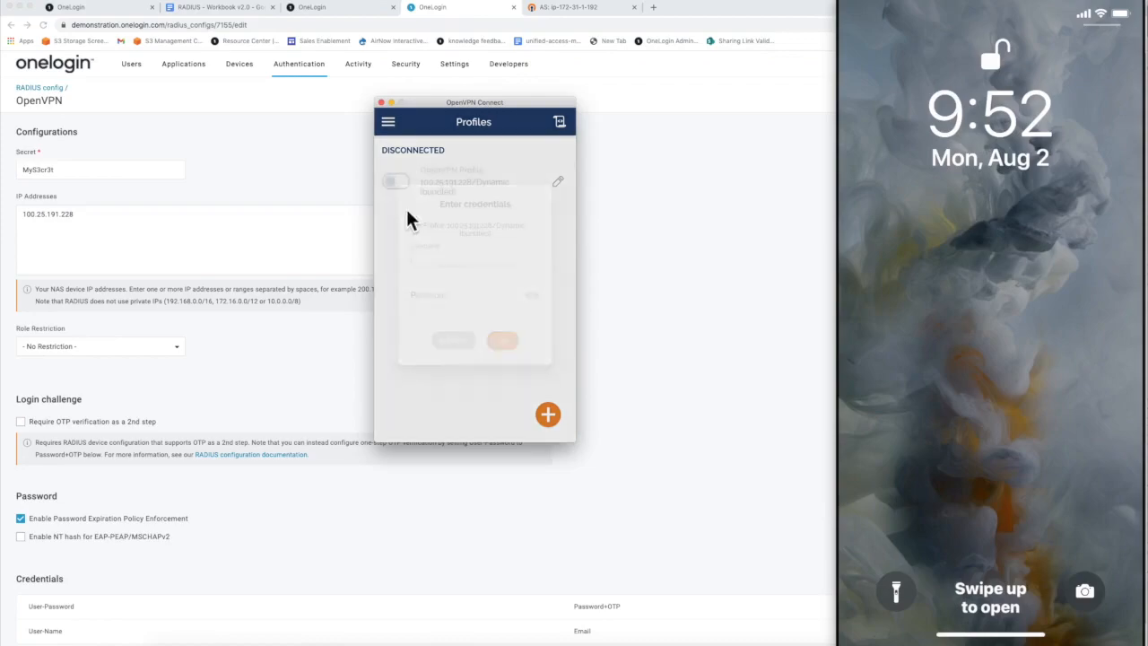
pyautogui.write('demo')
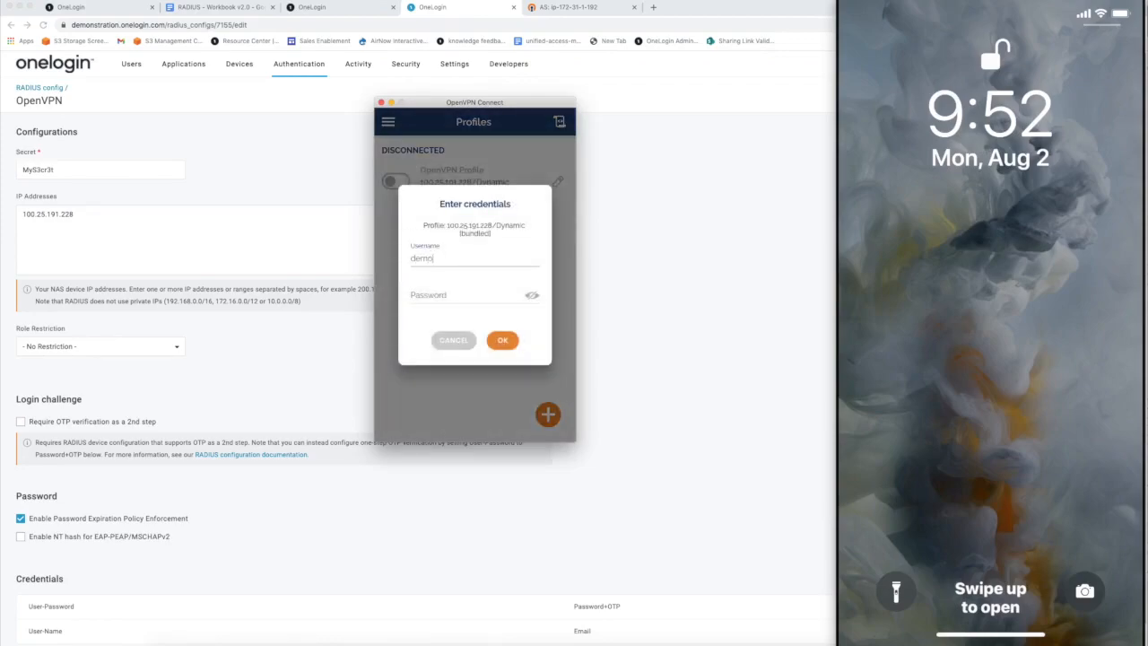
pyautogui.write('admin@demo.com')
pyautogui.press('Tab')
pyautogui.write('•••••••')
pyautogui.click(532, 296)
pyautogui.moveTo(451, 300); pyautogui.dragTo(412, 325)
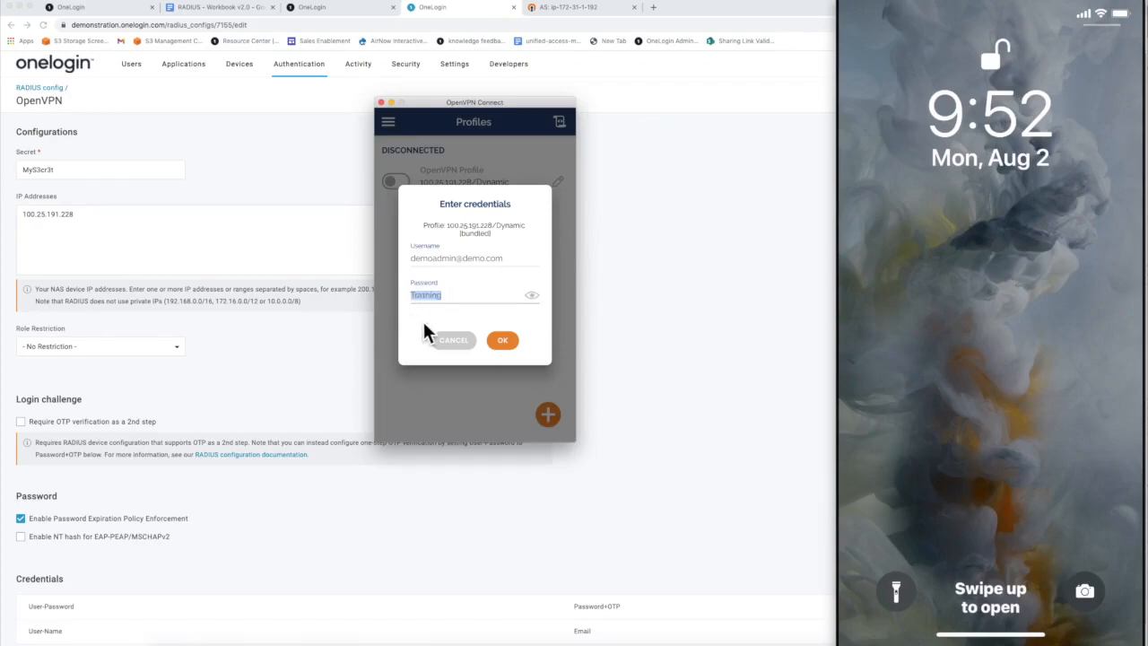
pyautogui.click(468, 298)
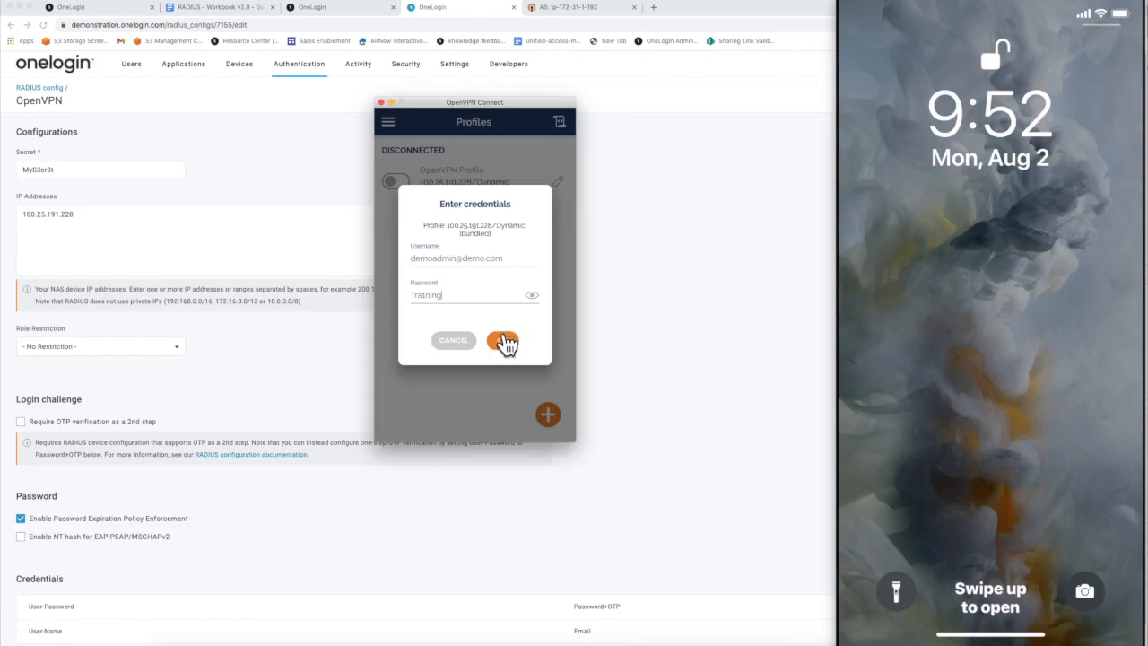
pyautogui.click(505, 341)
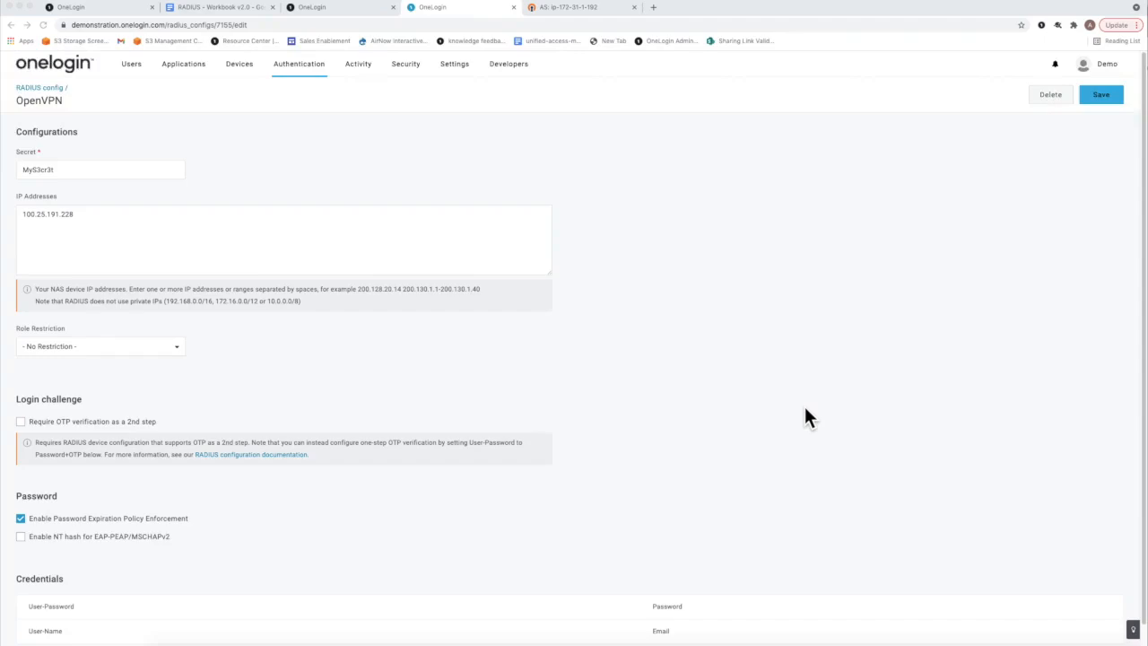
# Step: Keep User-Password mapped to Password, require OTP verification as a 2nd step, and save the RADIUS configuration
pyautogui.click(607, 613)
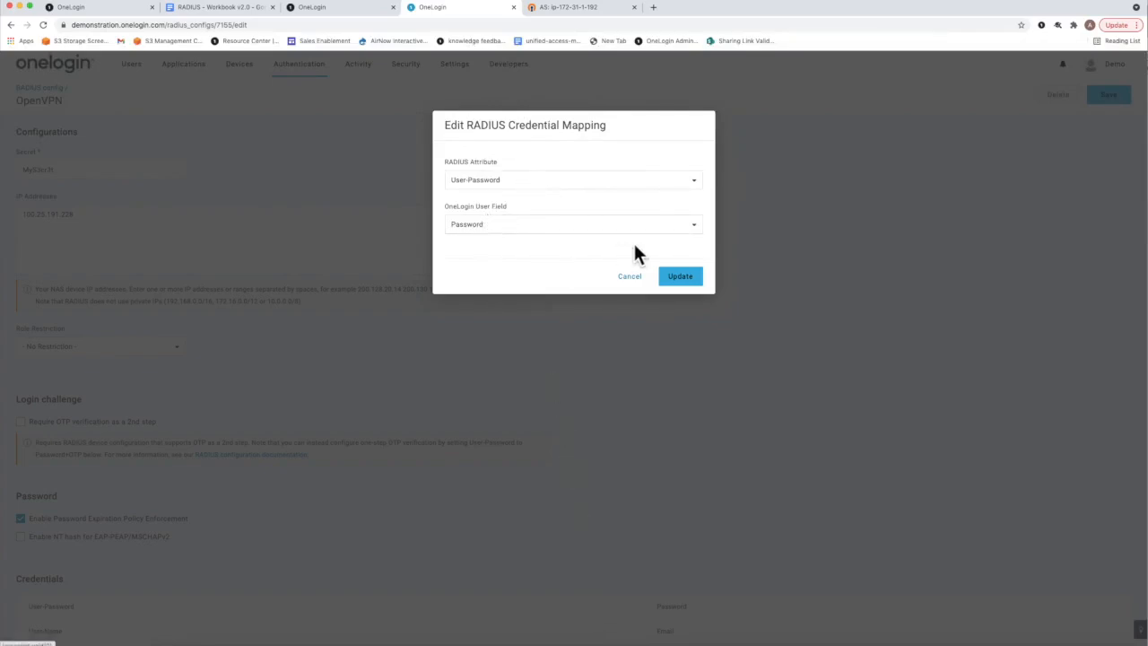
pyautogui.click(632, 278)
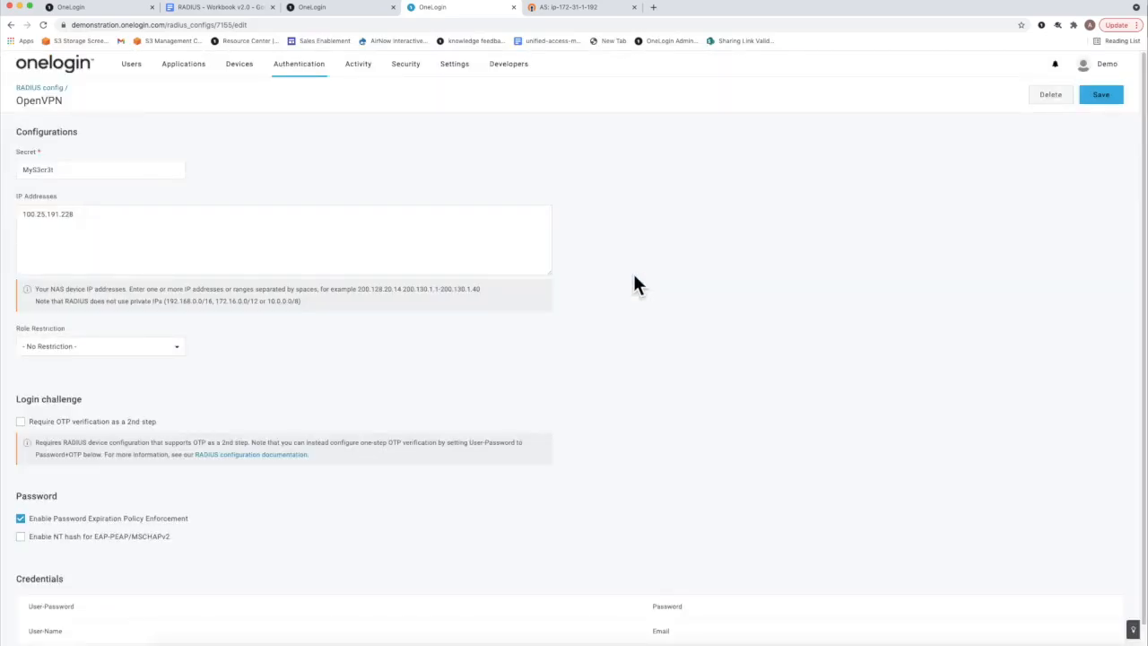
pyautogui.click(21, 422)
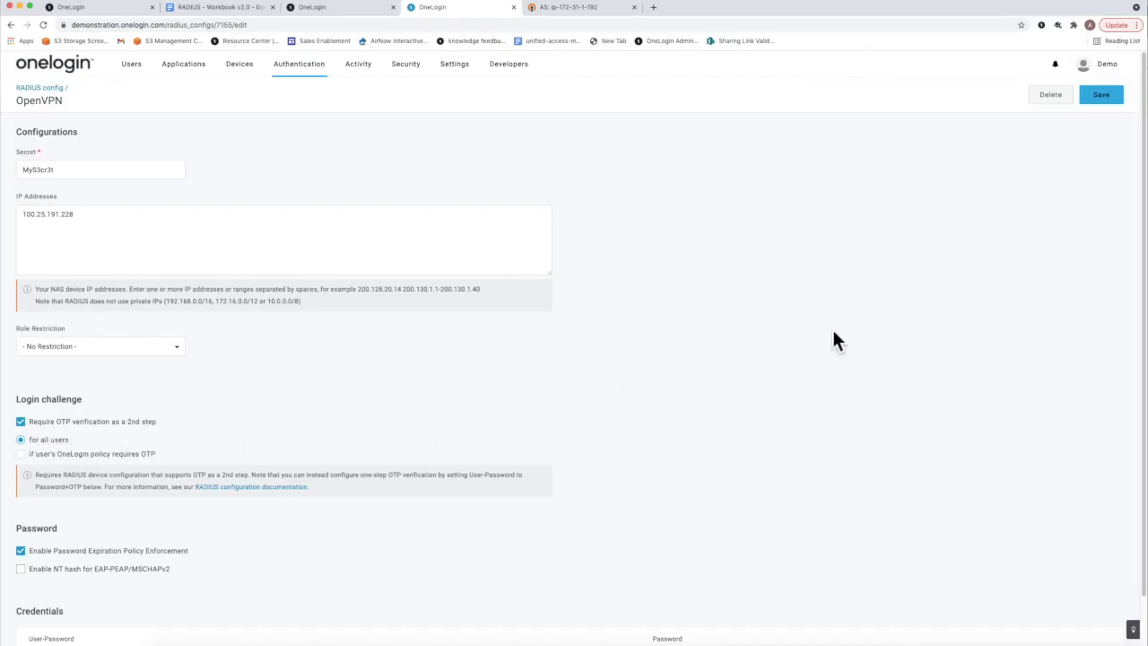
pyautogui.click(1097, 97)
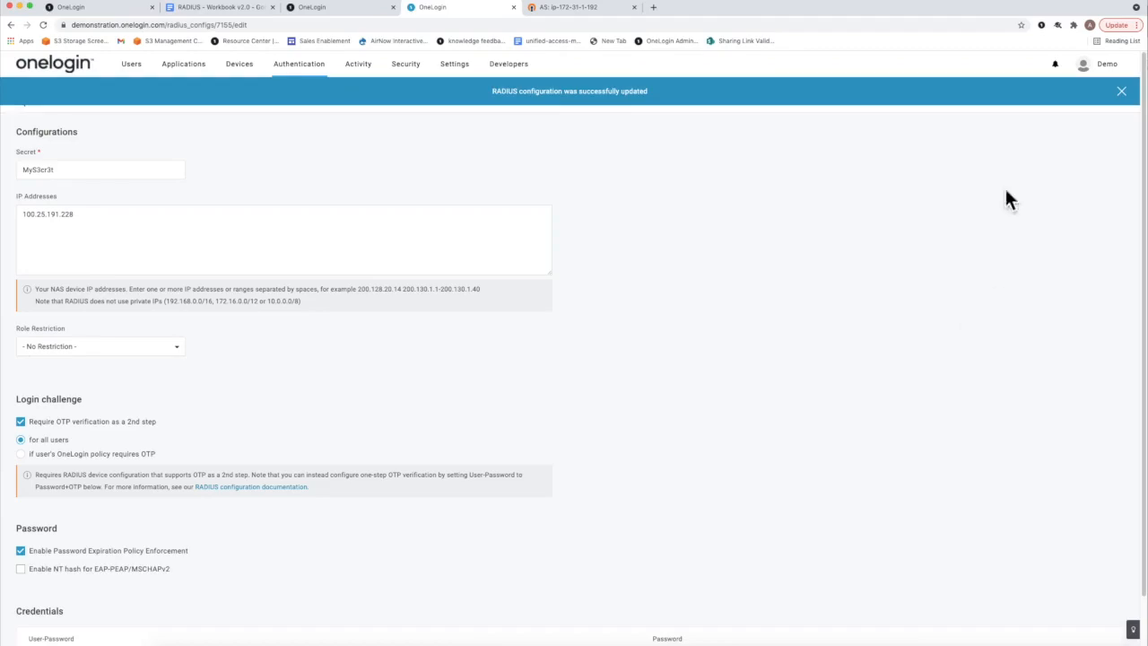
pyautogui.click(996, 2)
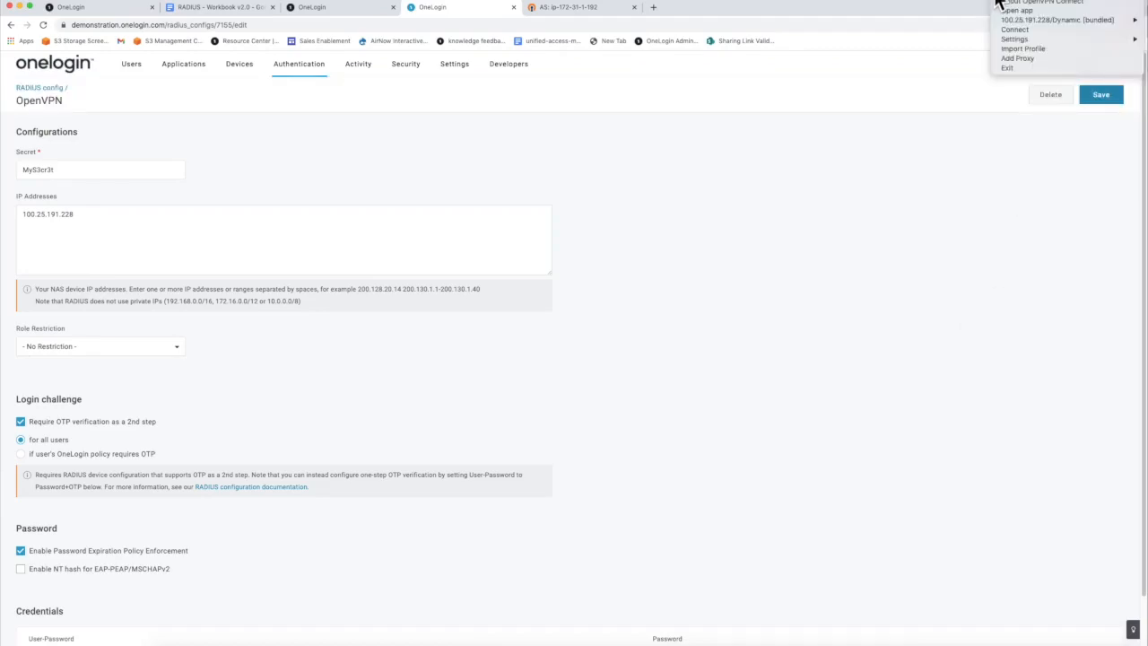
pyautogui.click(1019, 11)
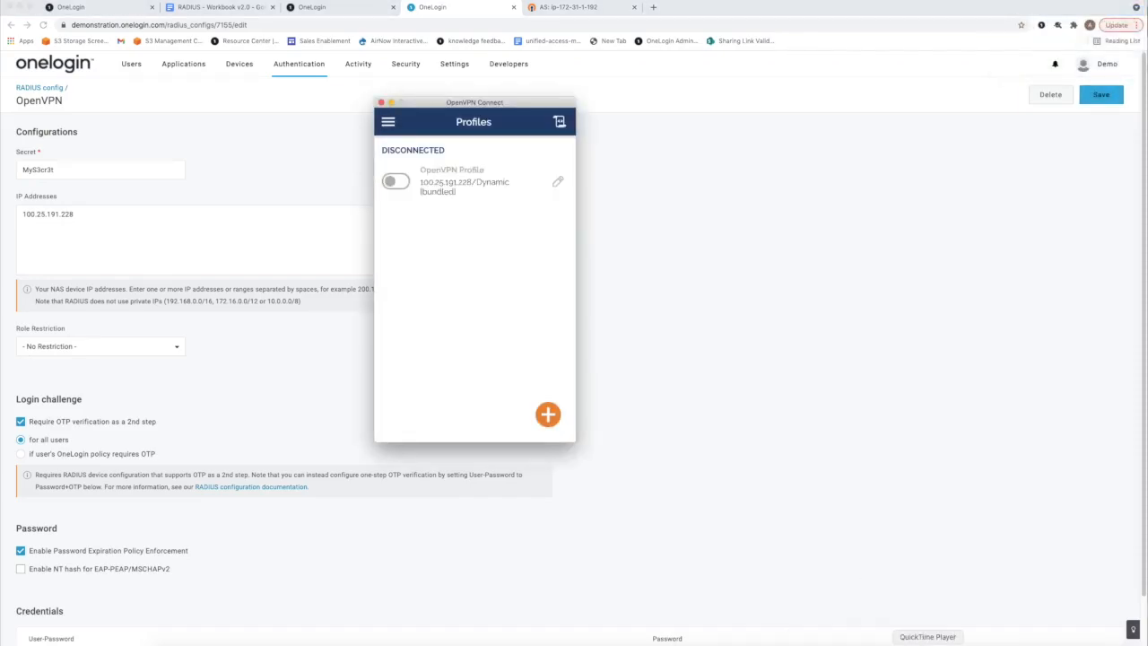
pyautogui.click(927, 644)
pyautogui.click(395, 182)
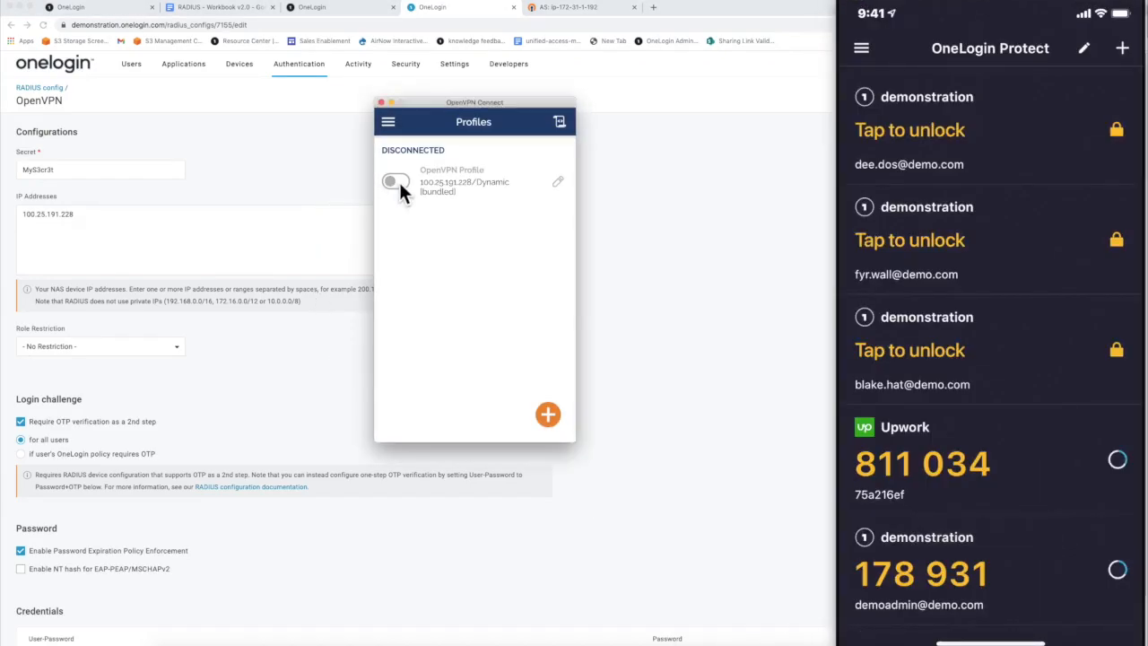
pyautogui.click(396, 182)
# Step: Sign in to the OpenVPN Profile with the admin username and account password
pyautogui.write('demoadmin@demo.com')
pyautogui.press('Tab')
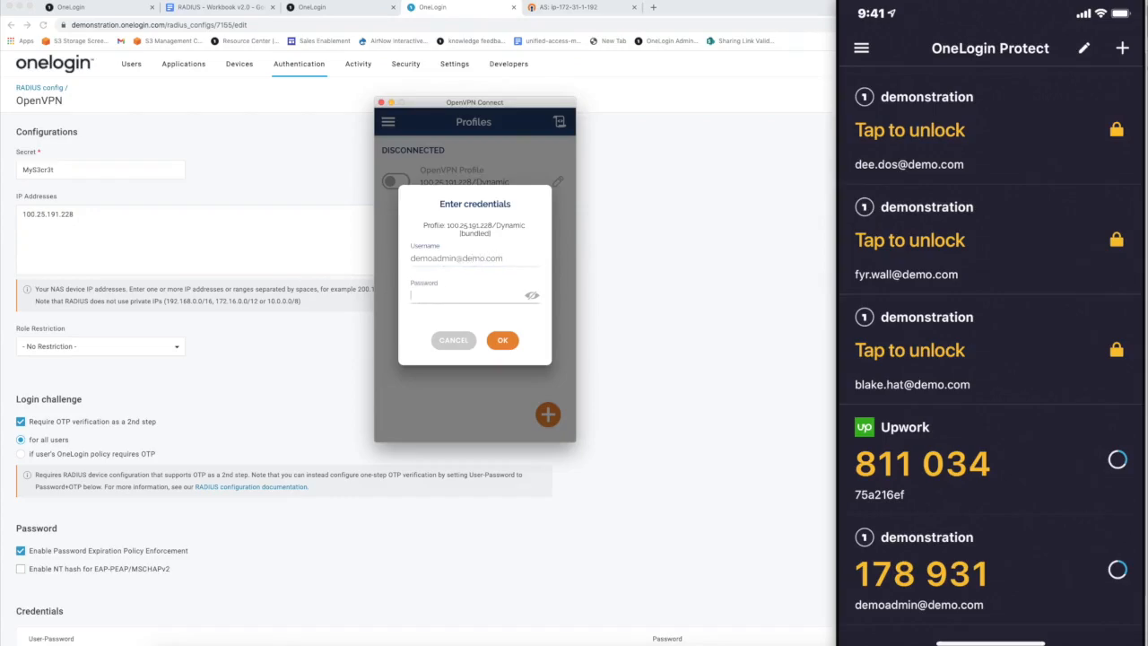
pyautogui.write('********')
pyautogui.click(530, 295)
pyautogui.click(530, 295)
pyautogui.click(503, 343)
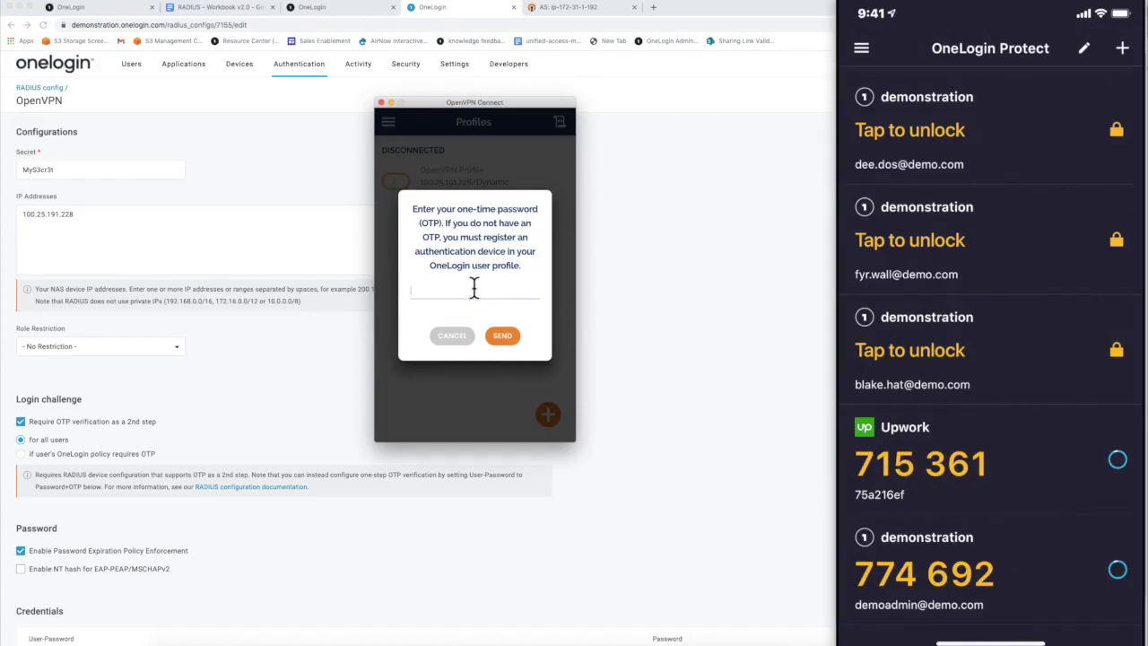
# Step: Enter the one-time code shown in OneLogin Protect and send it
pyautogui.click(474, 286)
pyautogui.click(504, 337)
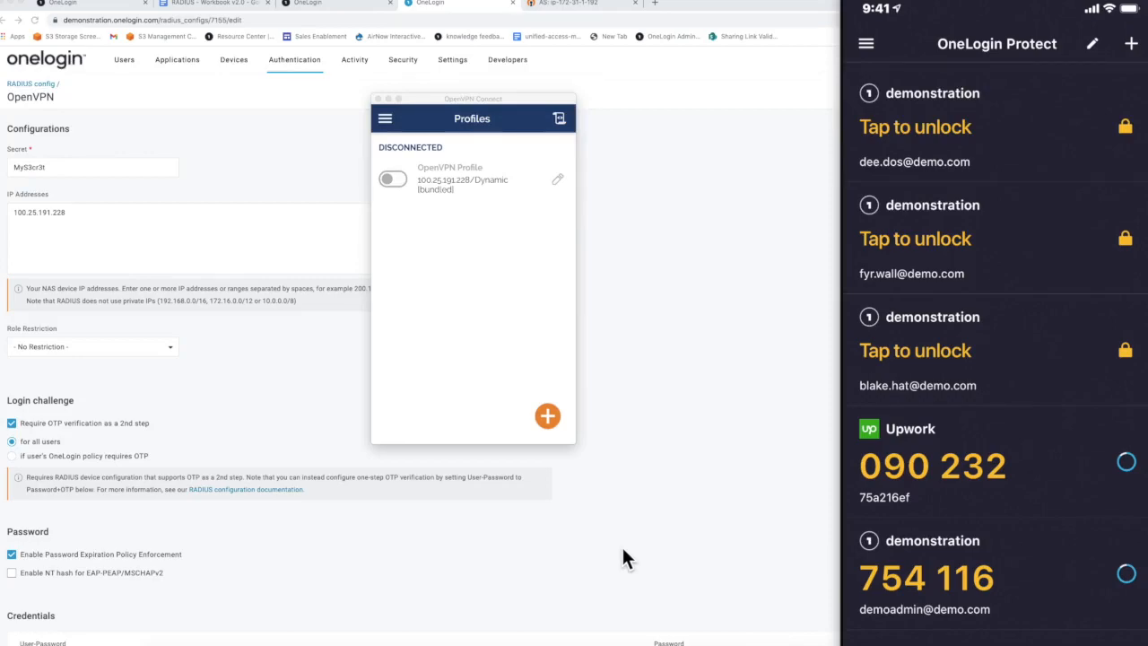
# Step: Connect the OpenVPN Profile with the admin username and password, answering the one-time password prompt with 'push'
pyautogui.click(392, 181)
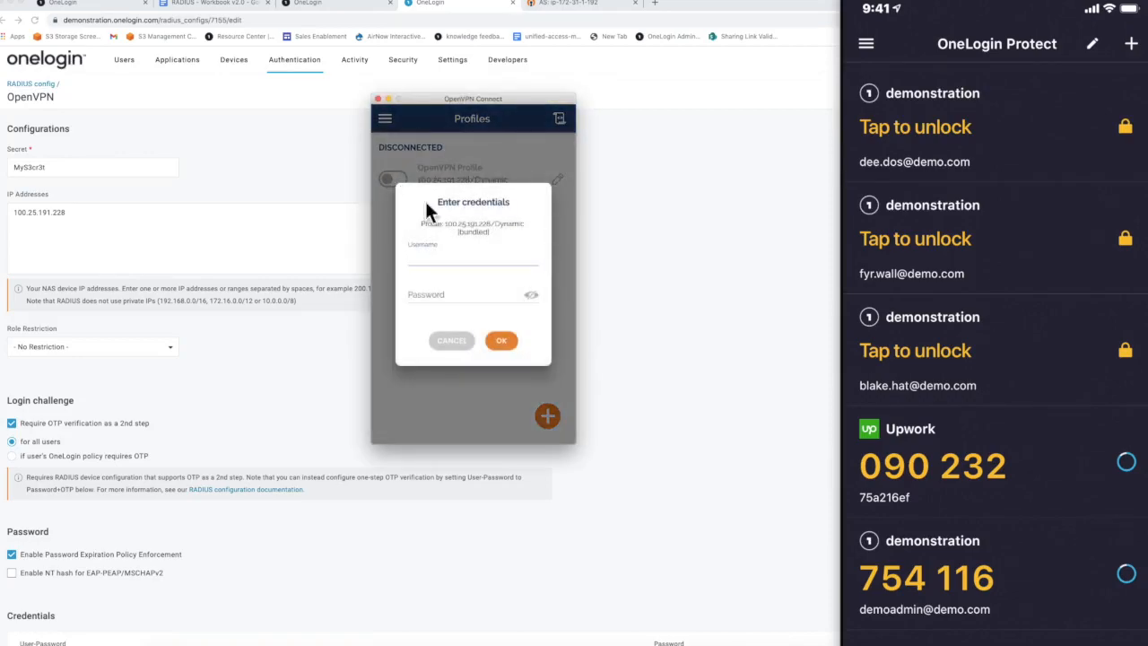
pyautogui.write('demoadmin@demo.com')
pyautogui.press('Tab')
pyautogui.write('•••••••••')
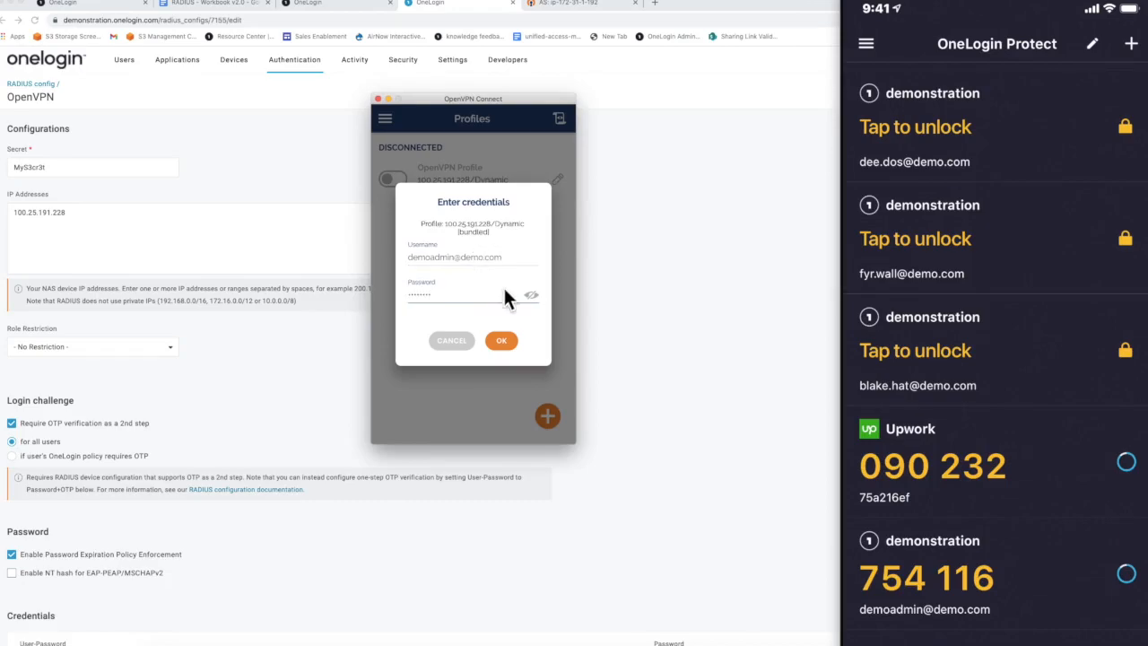
pyautogui.click(531, 294)
pyautogui.click(500, 343)
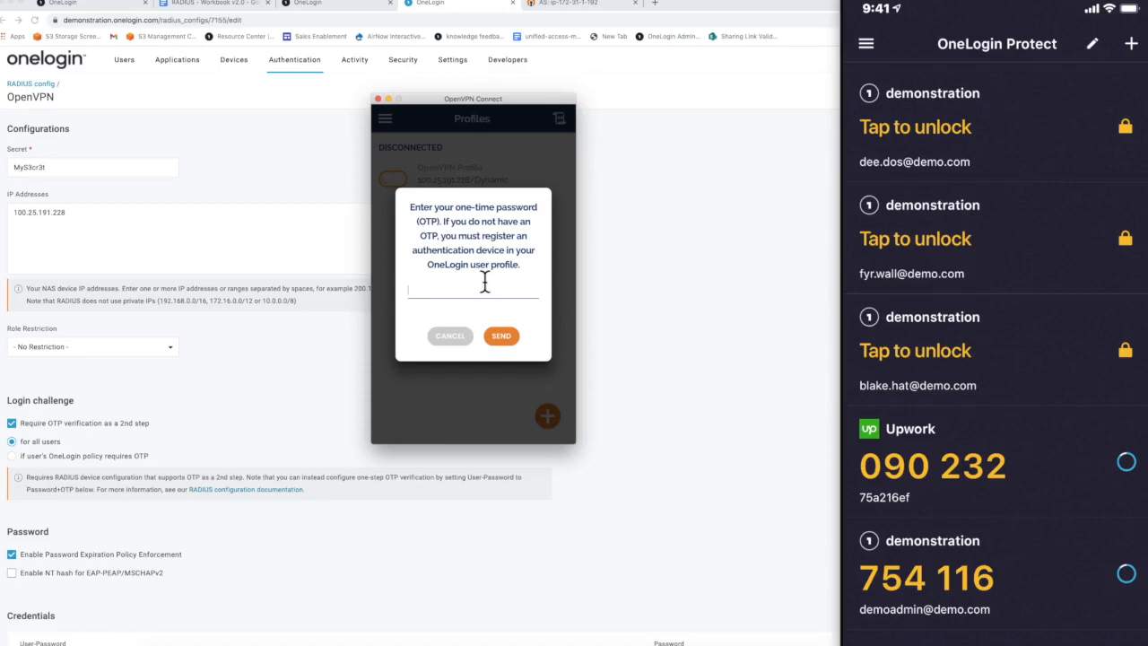
pyautogui.write('push')
pyautogui.click(501, 336)
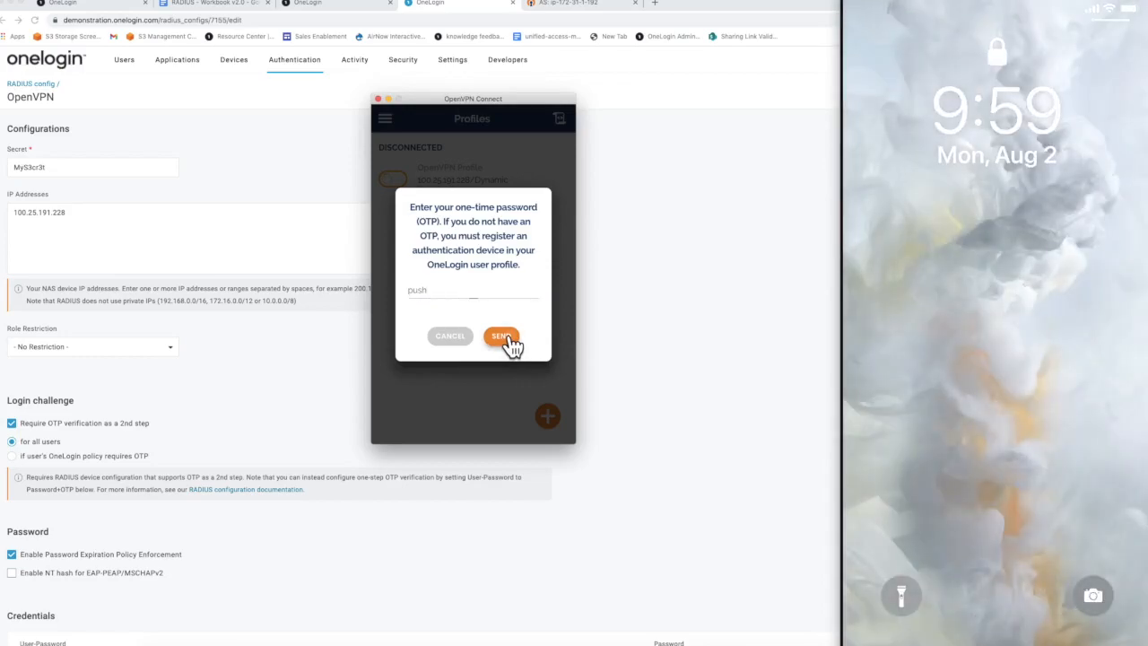